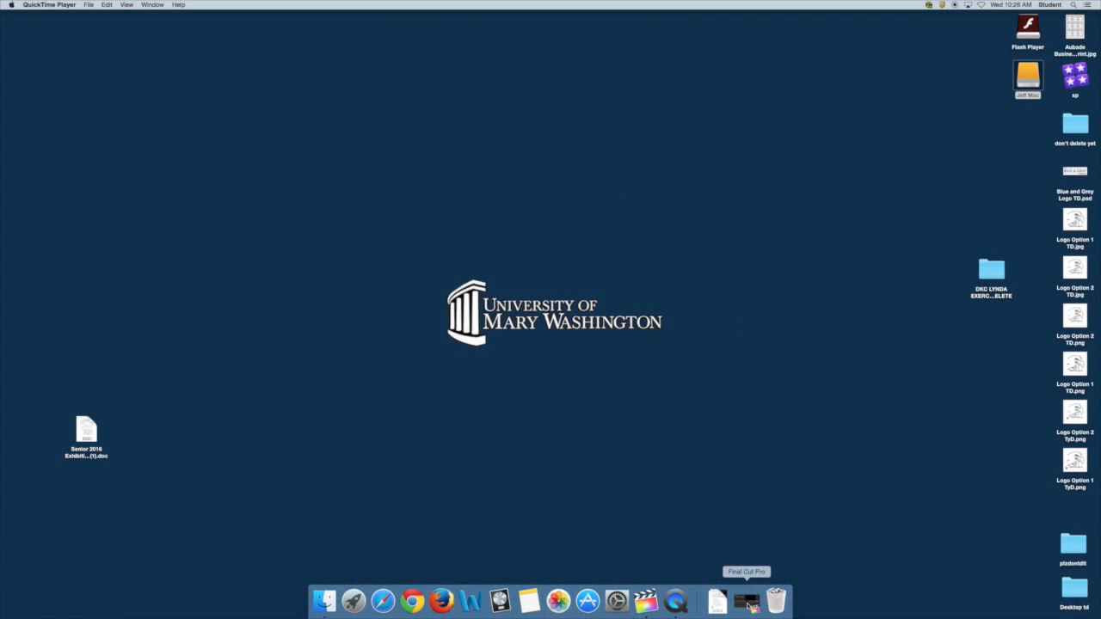
Switch to Final Cut Pro and import clips 00027.MTS and 00028.MTS into the existing 2-5-16 event.
click(747, 602)
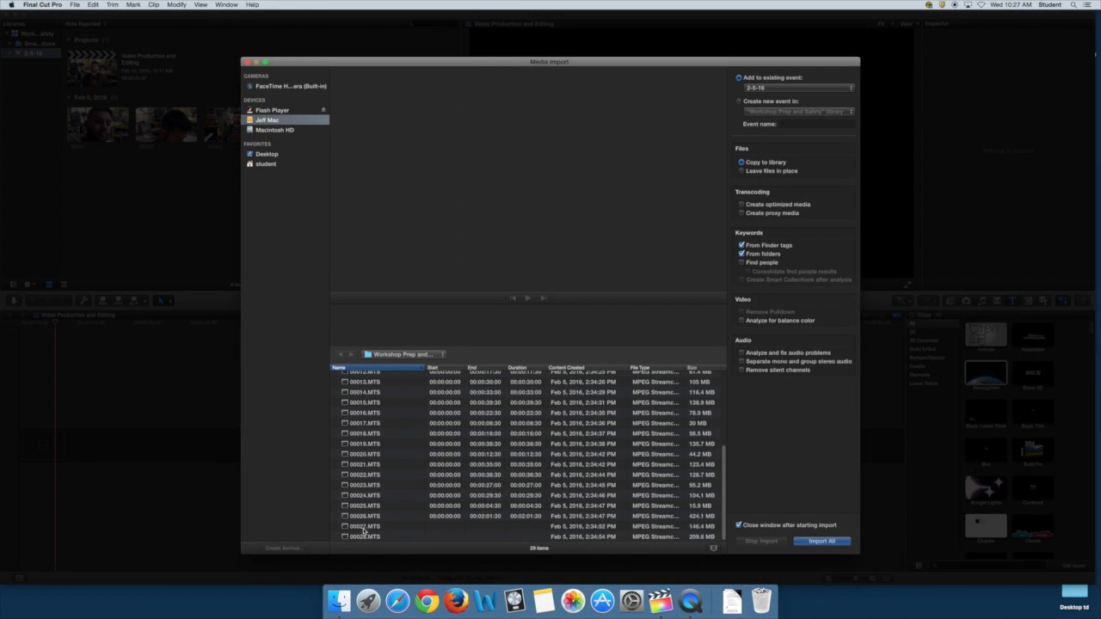
click(363, 526)
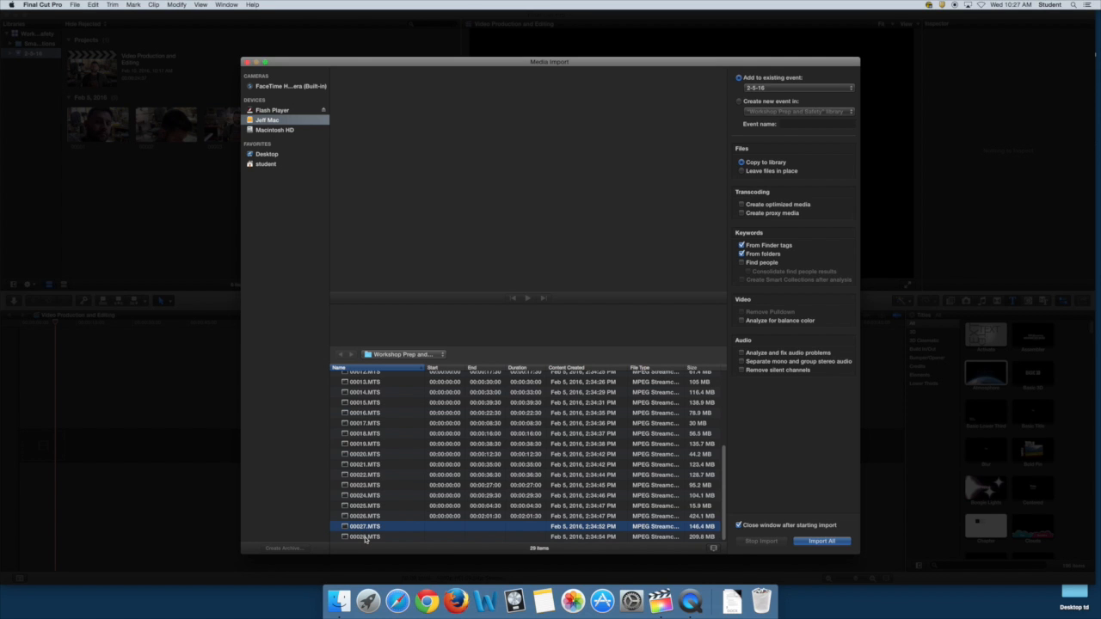
shift+click(364, 537)
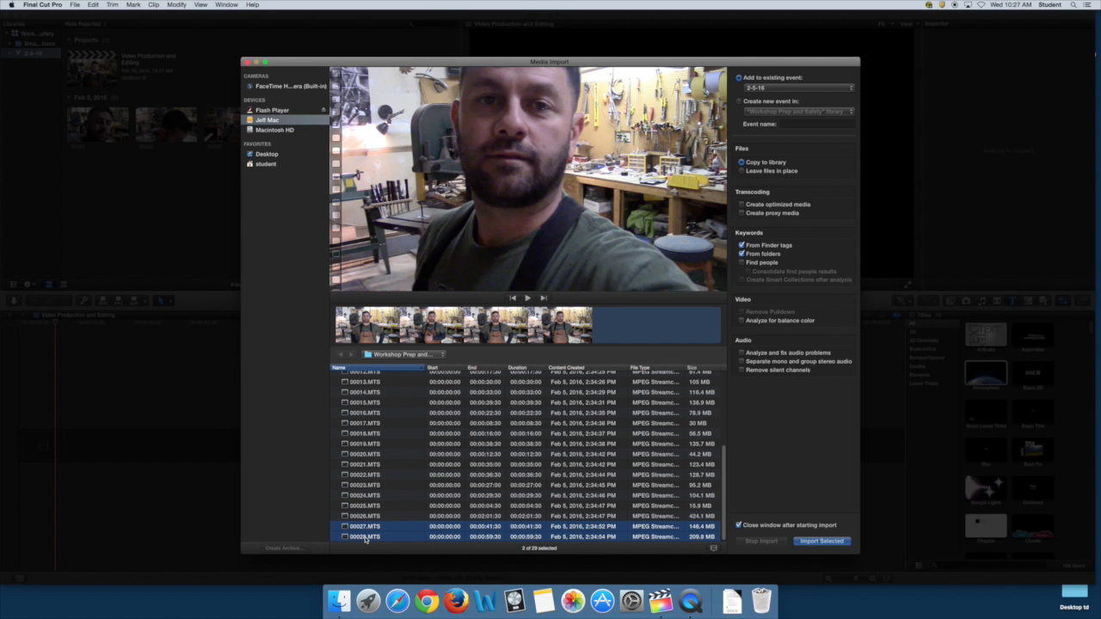
click(813, 541)
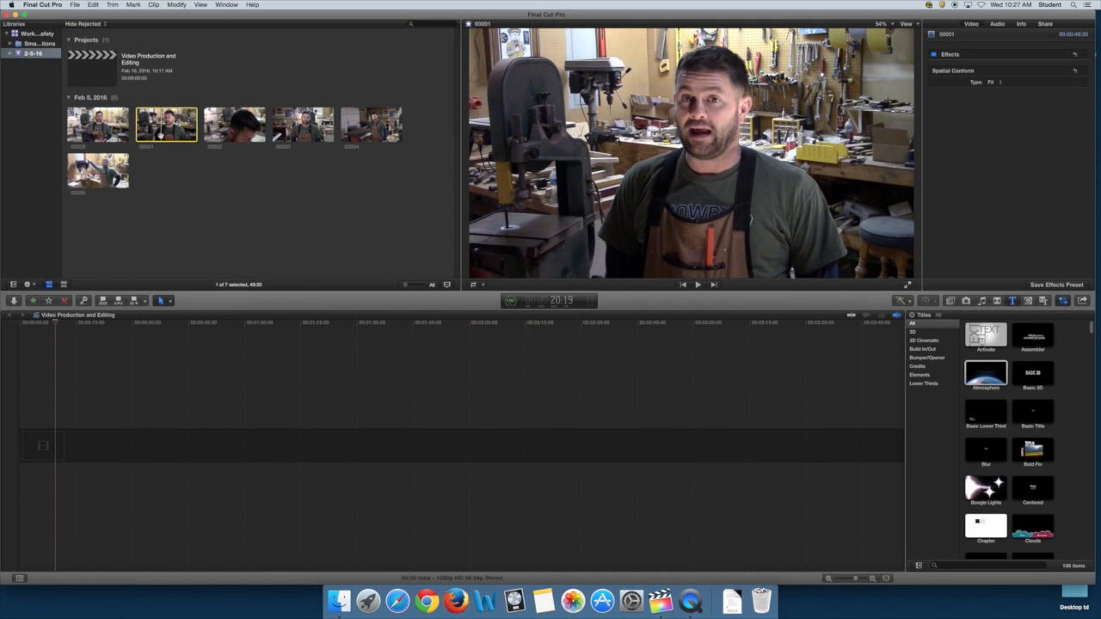
Place clip 00001 at the start of the timeline and split it with the Blade tool at 15:52.
drag(159, 135, 28, 444)
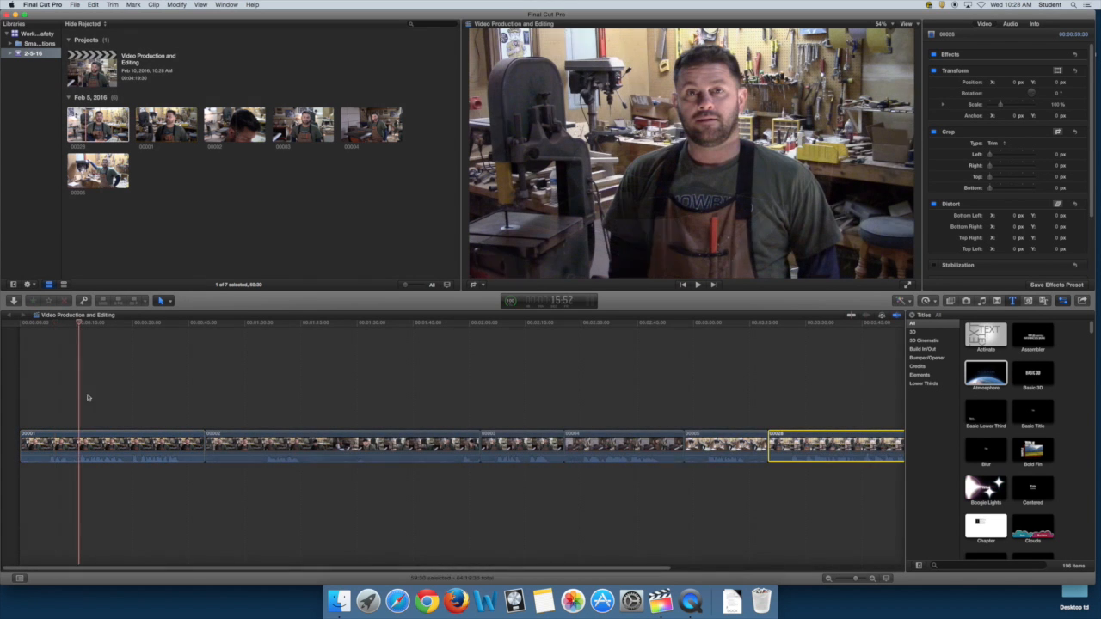
click(80, 461)
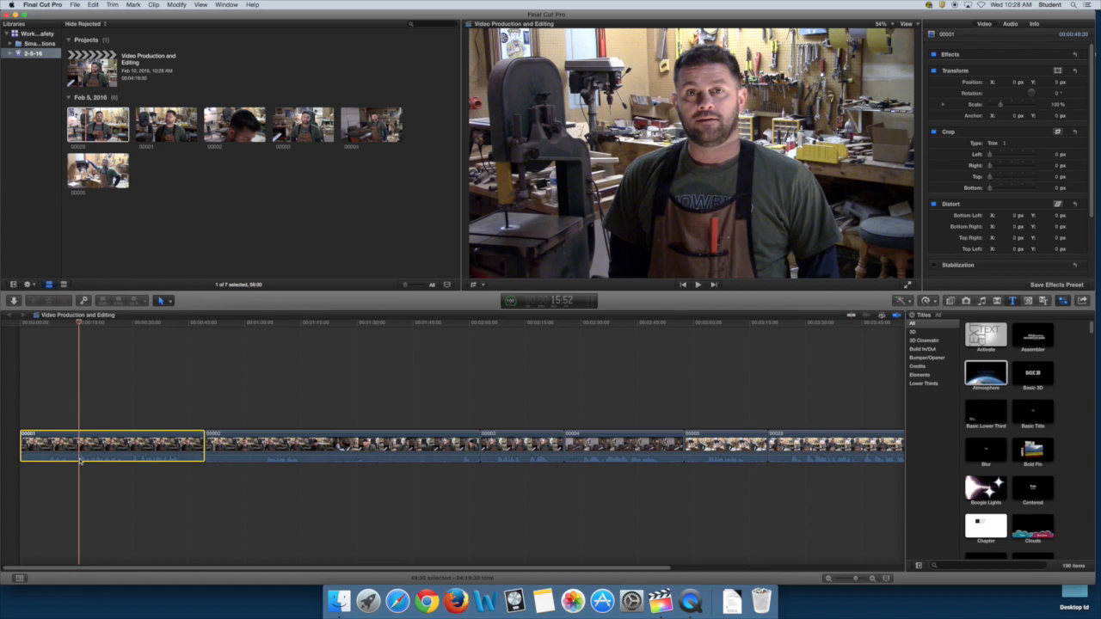
click(171, 303)
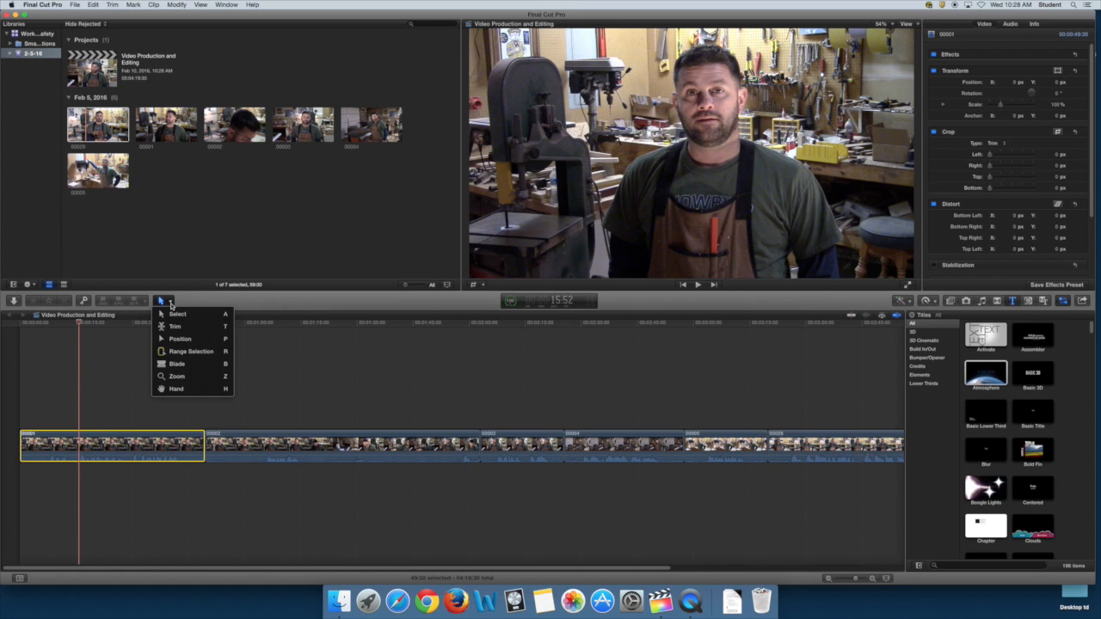
click(183, 367)
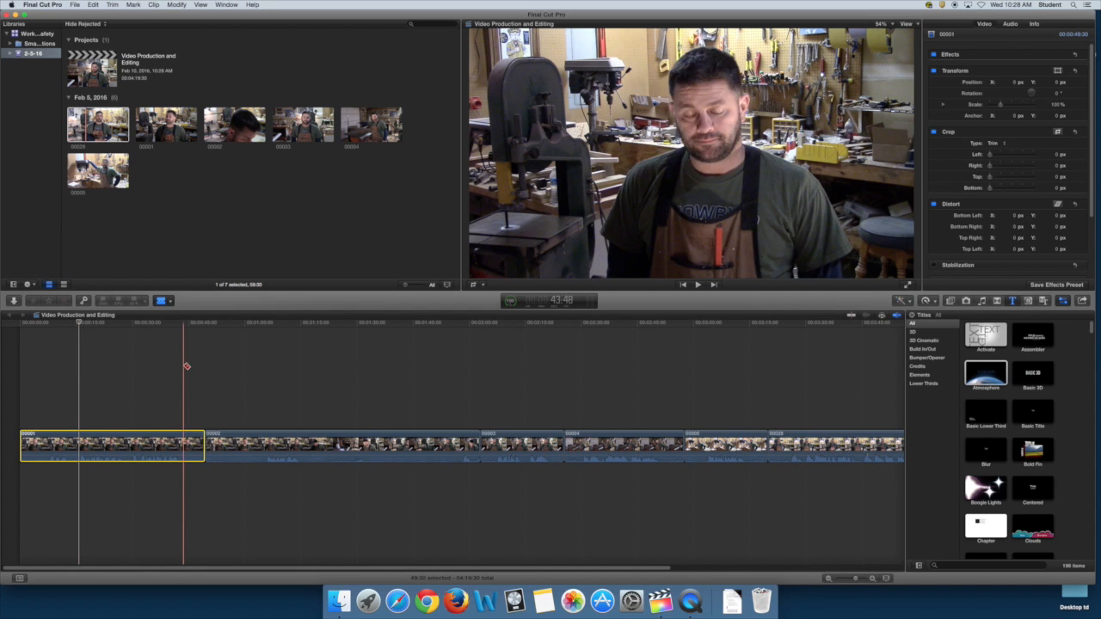
click(82, 440)
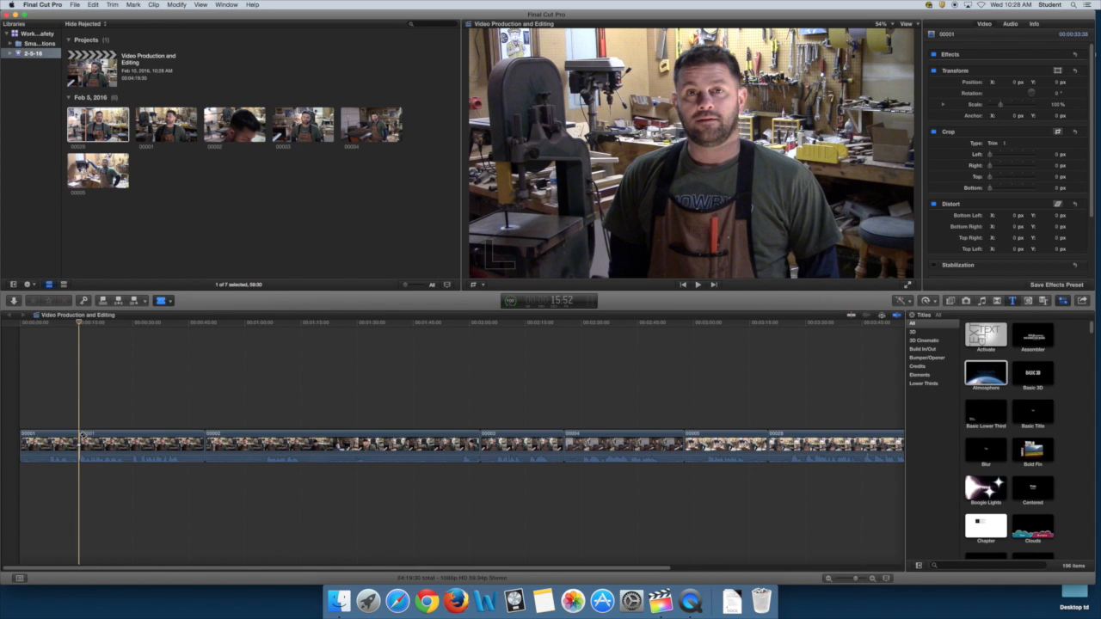
Delete the opening section of clip 00001 before the cut.
click(170, 302)
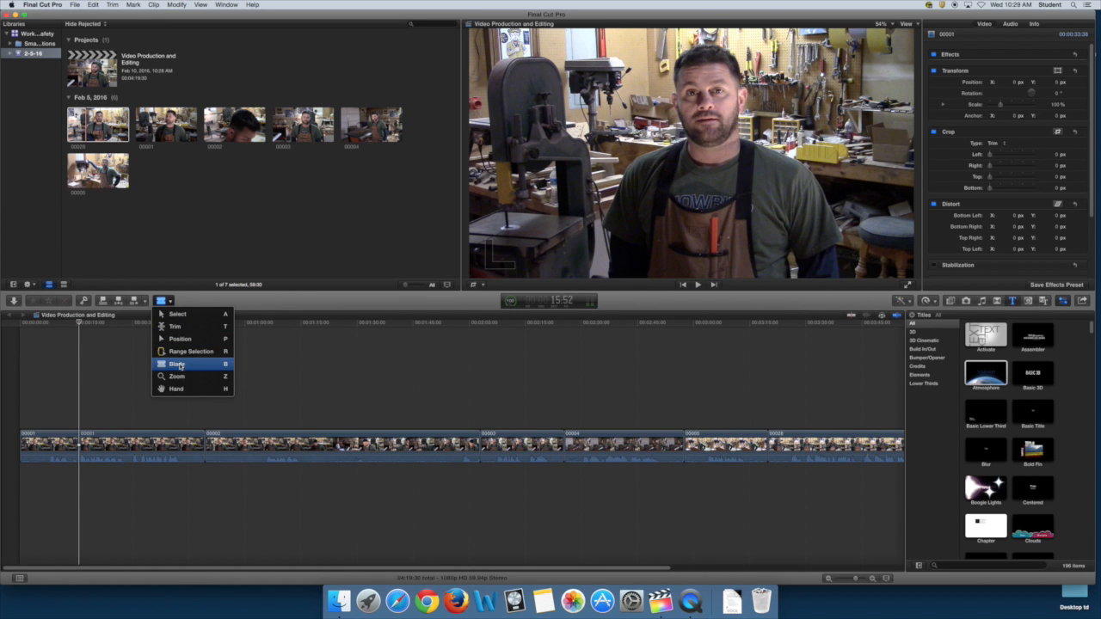
click(171, 315)
click(52, 443)
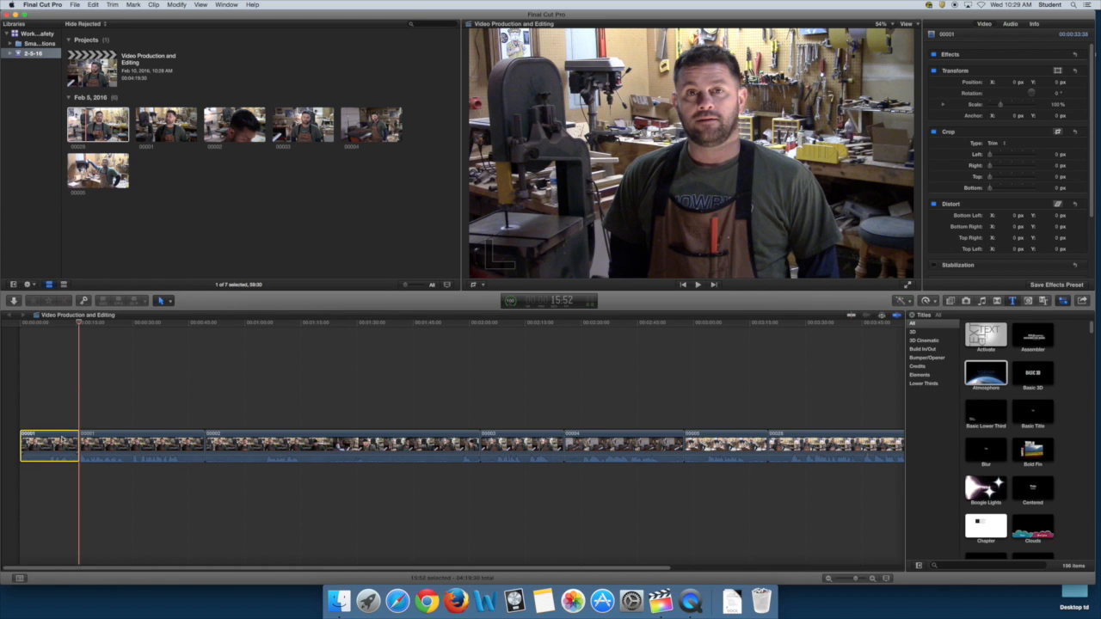
key(Delete)
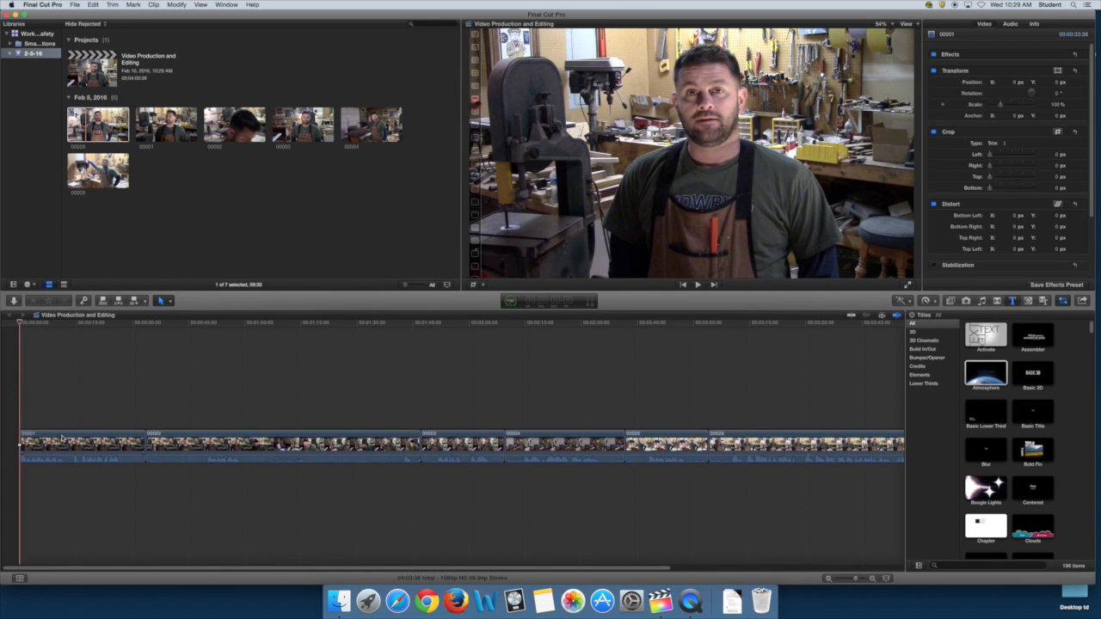
Split the remaining part of clip 00001 at 11:45 and delete the section after the cut.
click(62, 414)
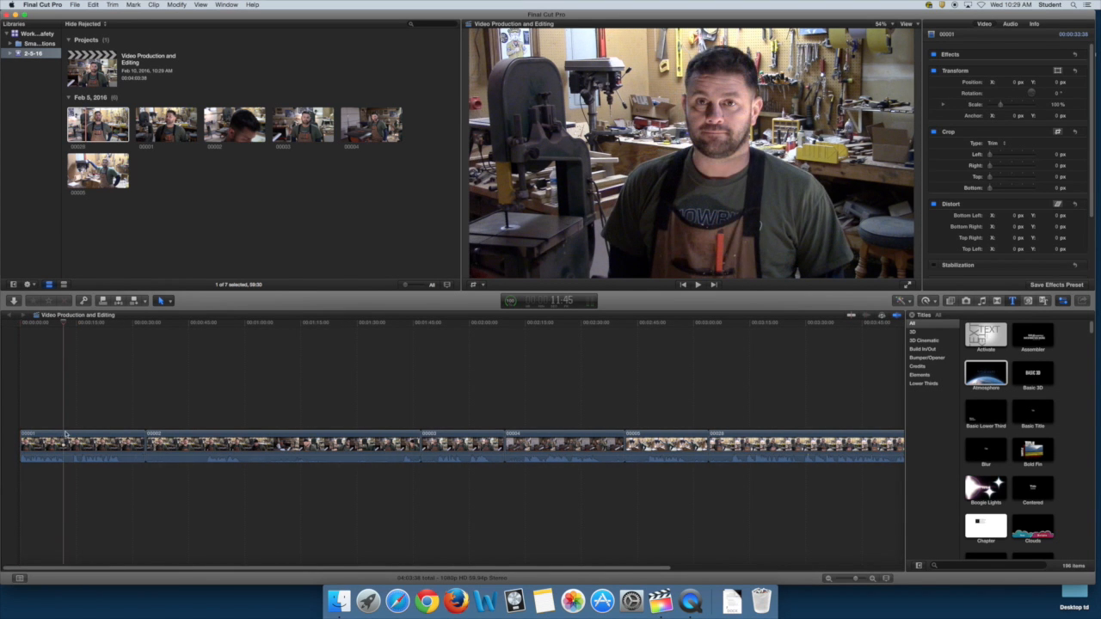
click(64, 436)
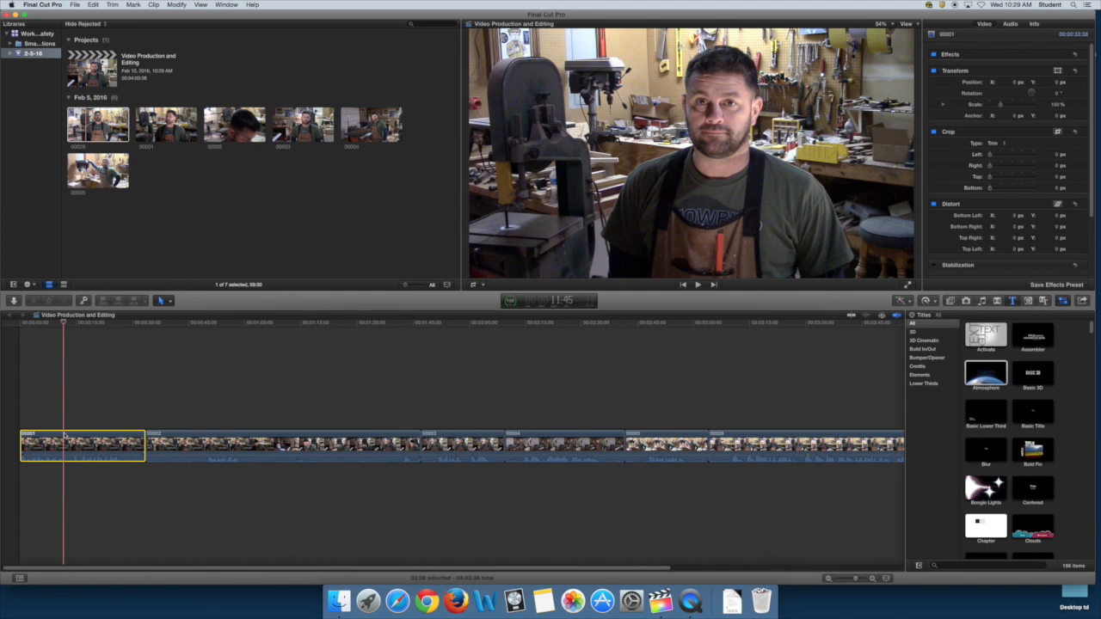
key(super+b)
click(76, 440)
key(Delete)
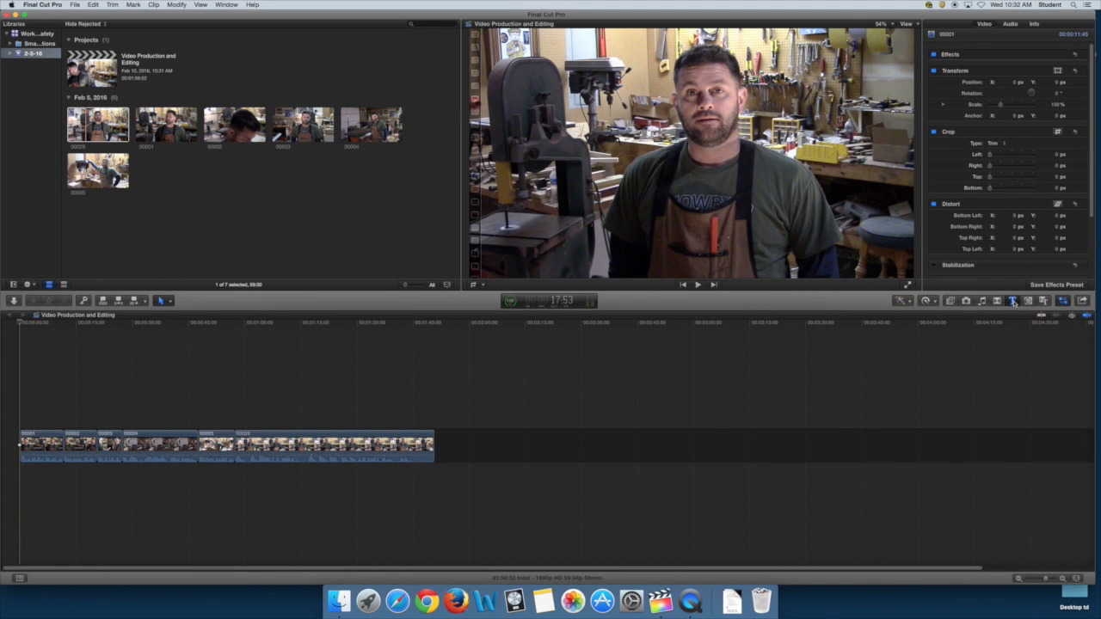
Insert an Atmosphere title before the first clip and another after the last clip in the timeline.
click(993, 377)
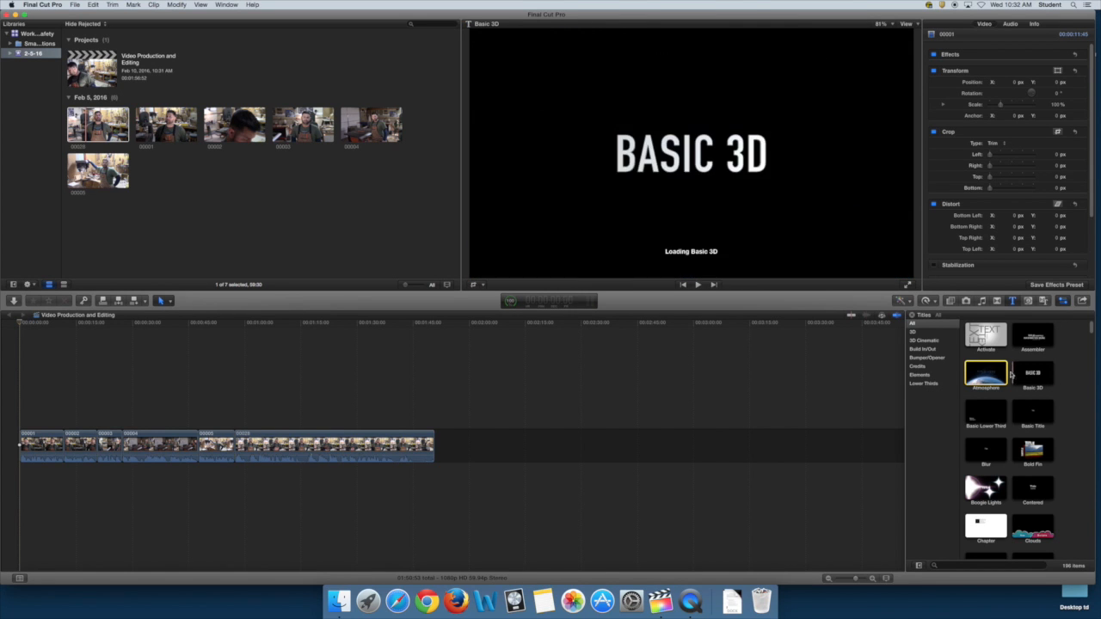
drag(1002, 377, 16, 443)
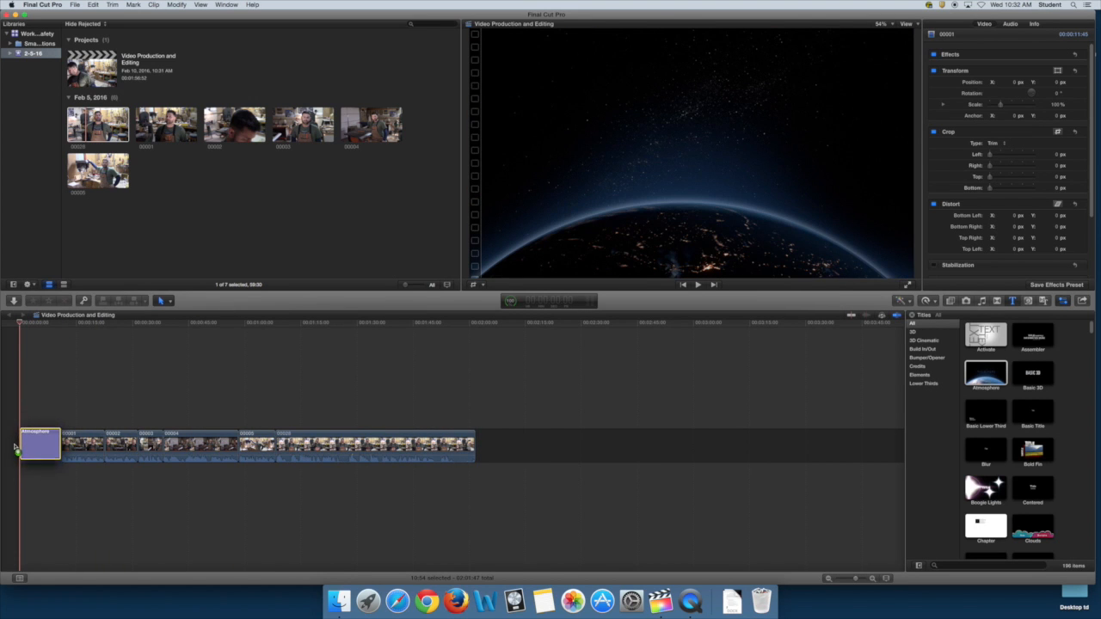
click(22, 445)
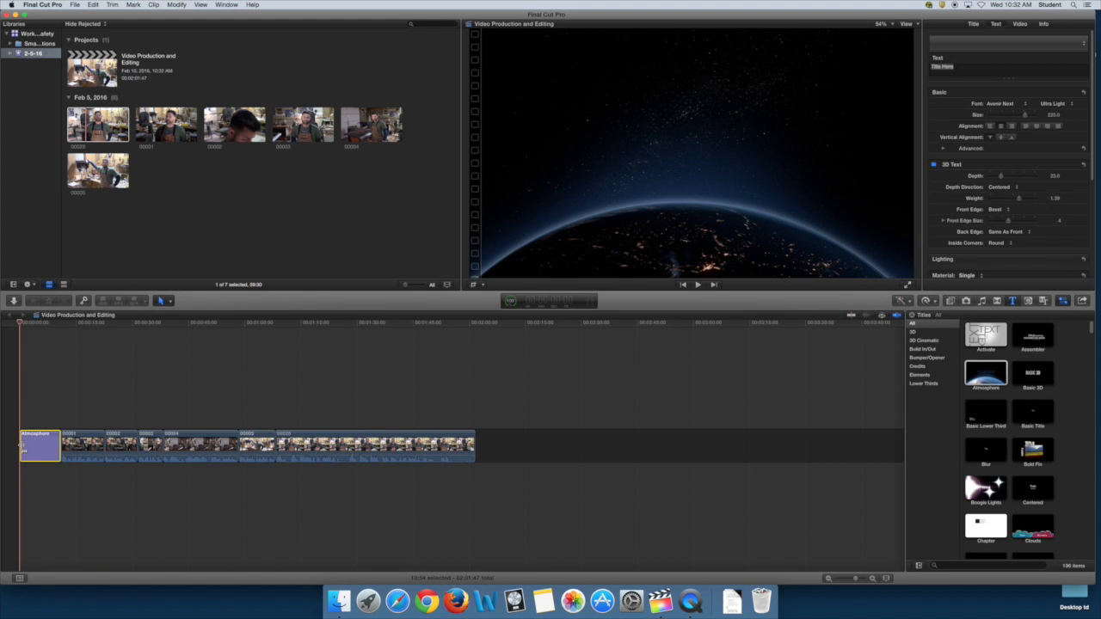
click(995, 379)
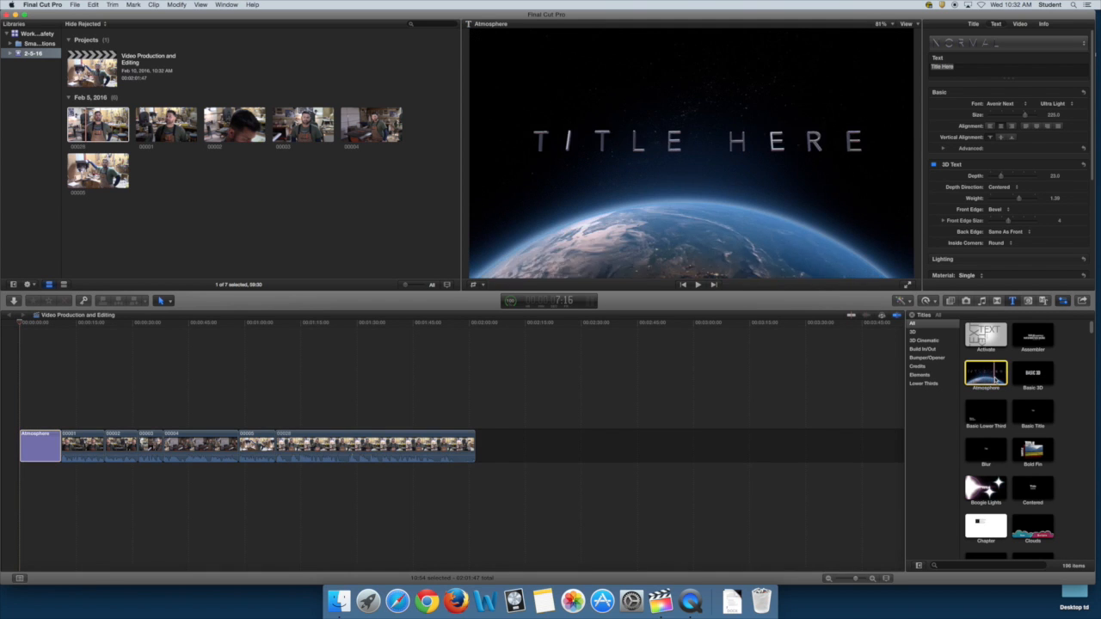
drag(993, 379, 479, 443)
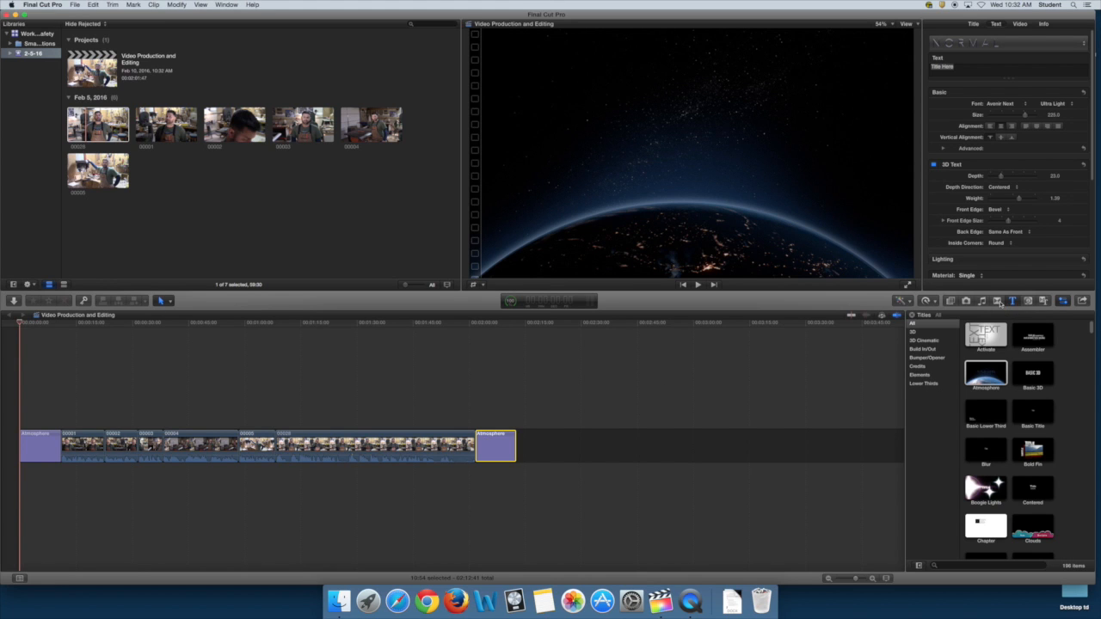
Add a Cross Dissolve transition between clips 00001 and 00002.
click(997, 301)
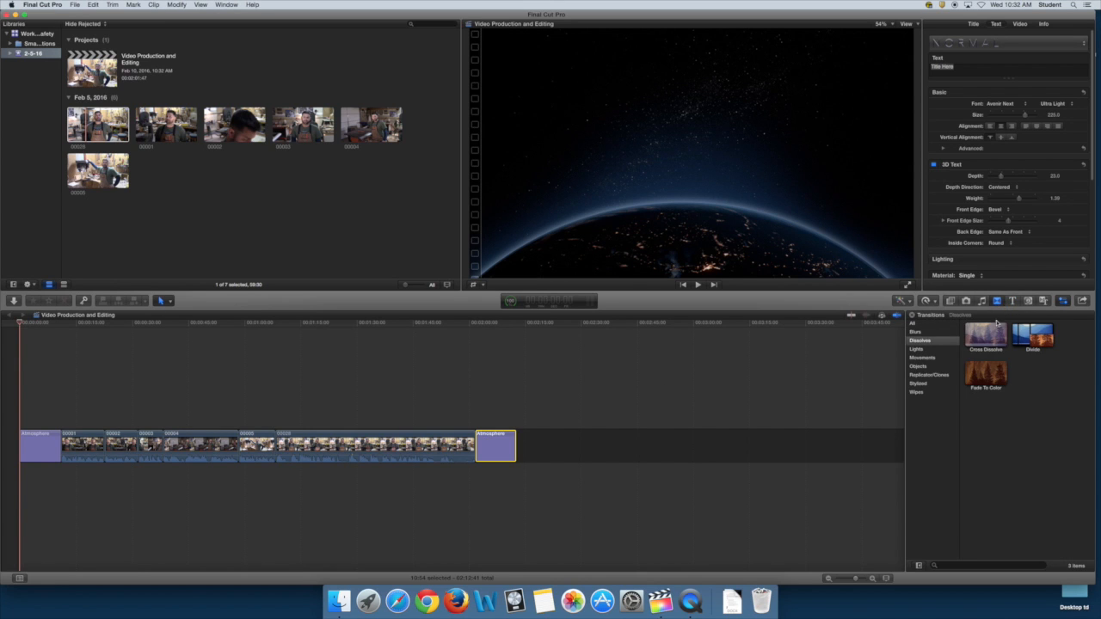
click(991, 340)
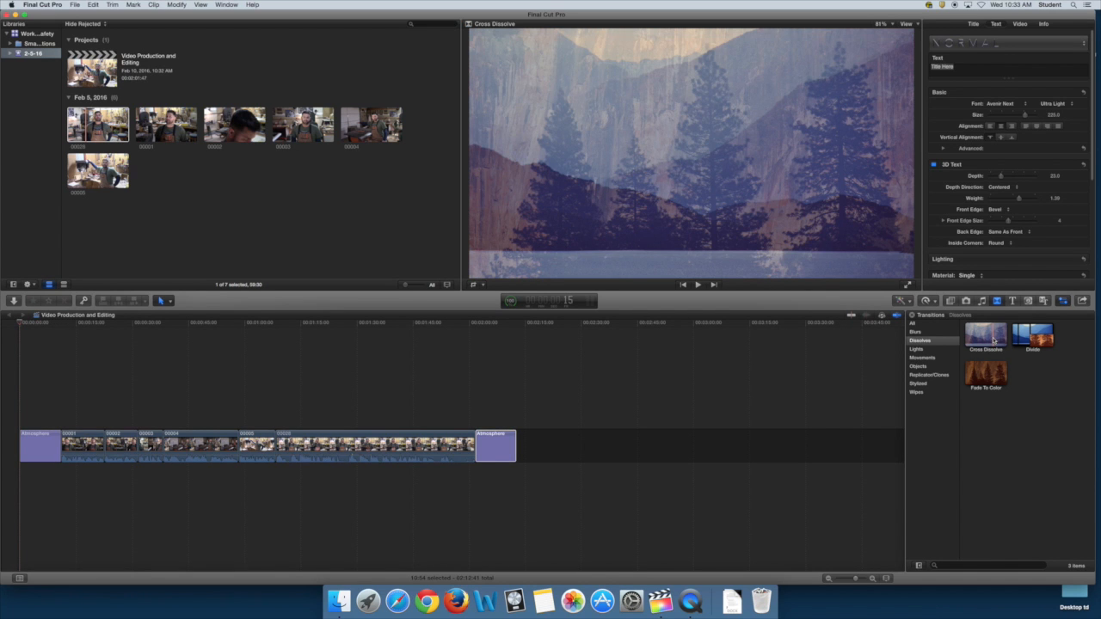
drag(993, 341, 104, 443)
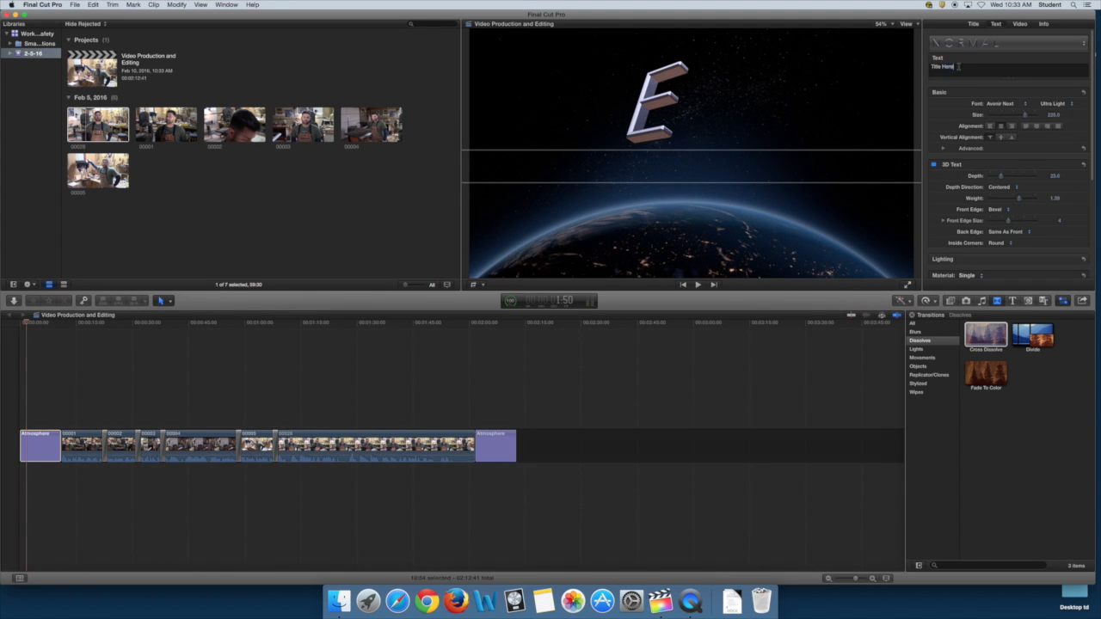
Set the opening Atmosphere title's text to "Video production and editing", broken into two lines before "and editing", and play the project.
drag(959, 66, 927, 66)
text(V)
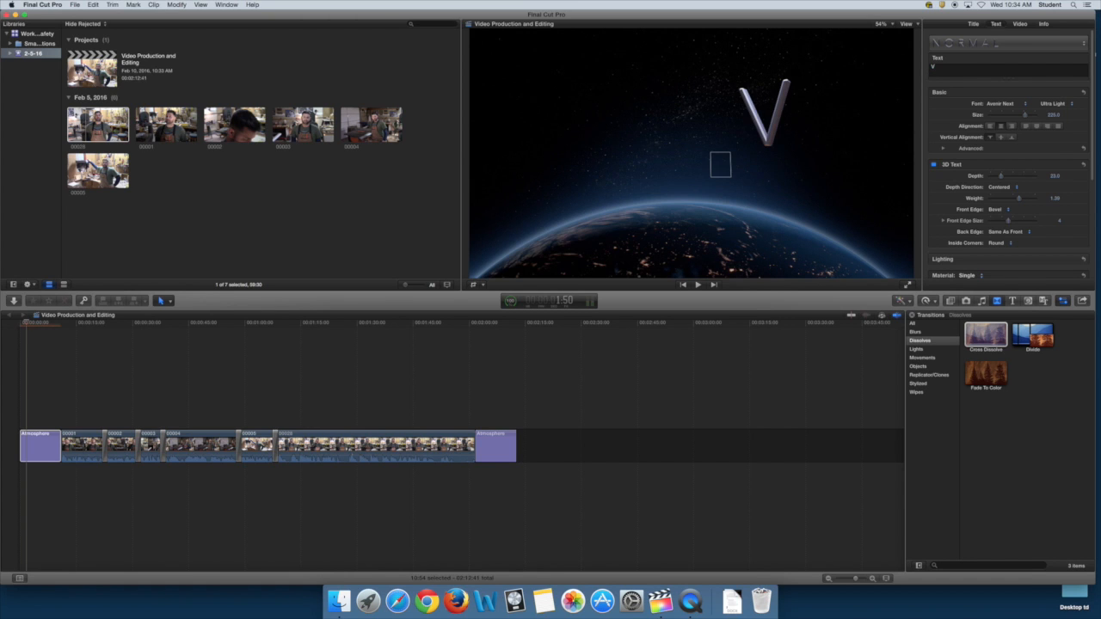
text(ideo)
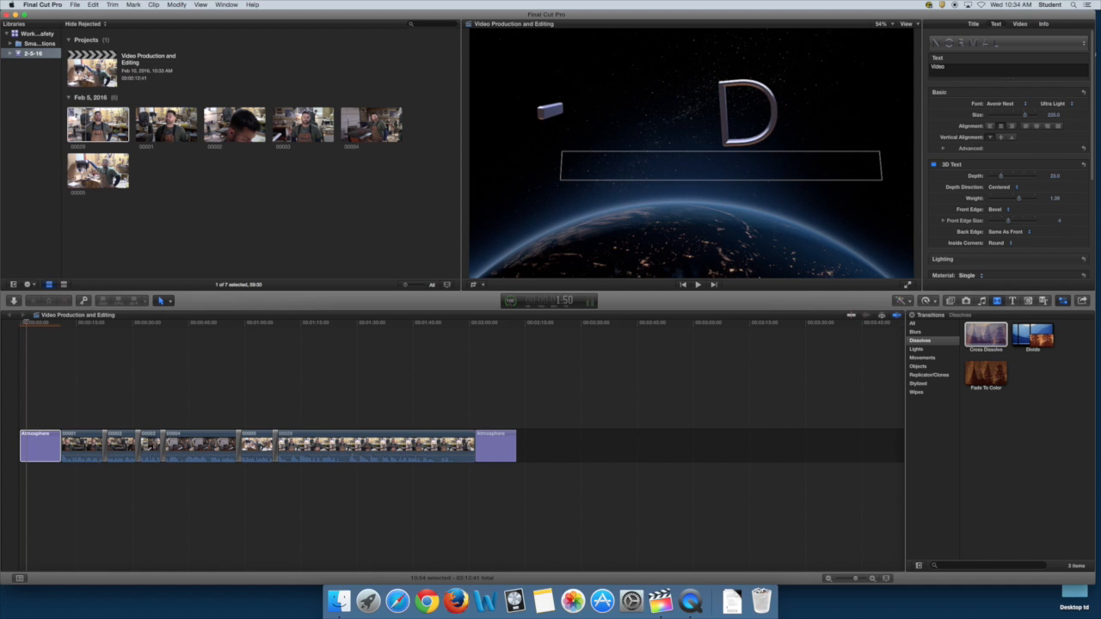
text( pr)
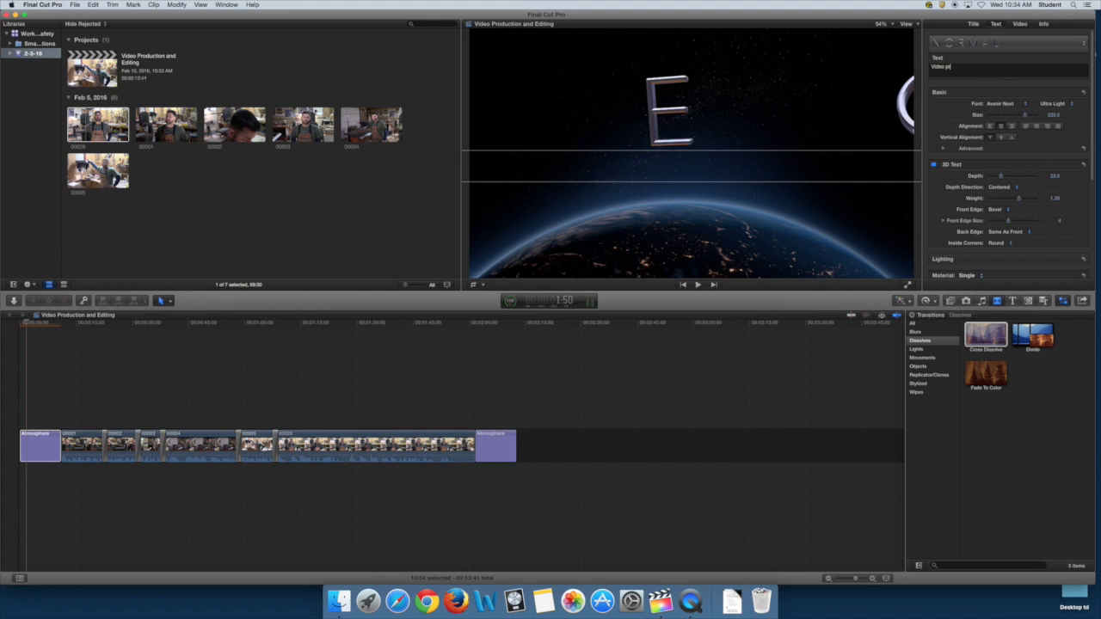
text(oduction an)
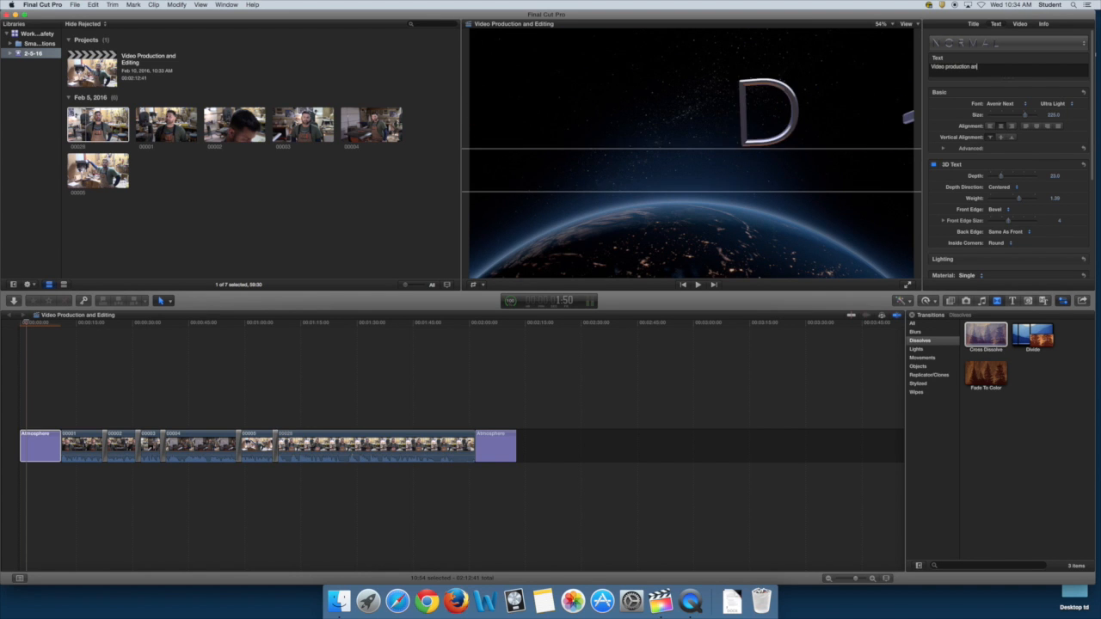
text(d editing)
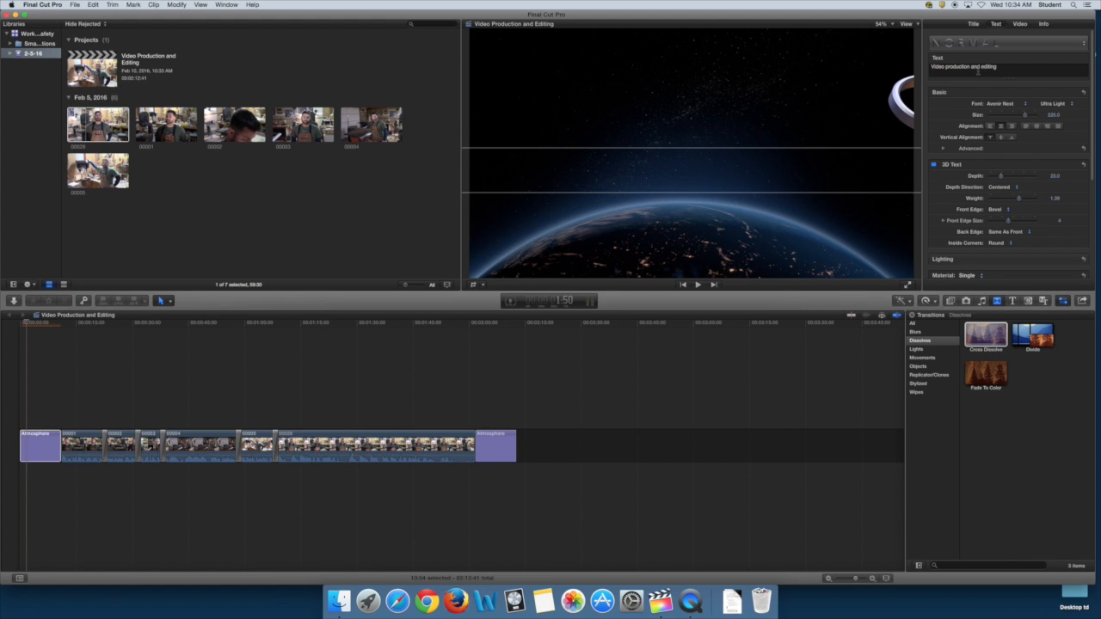
key(Return)
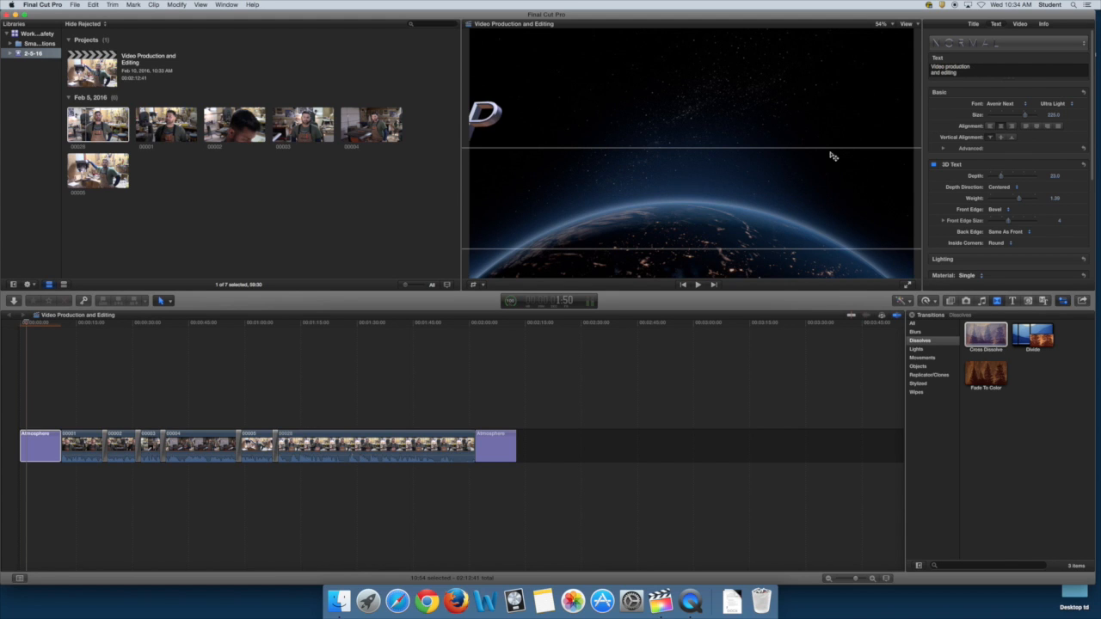
click(698, 285)
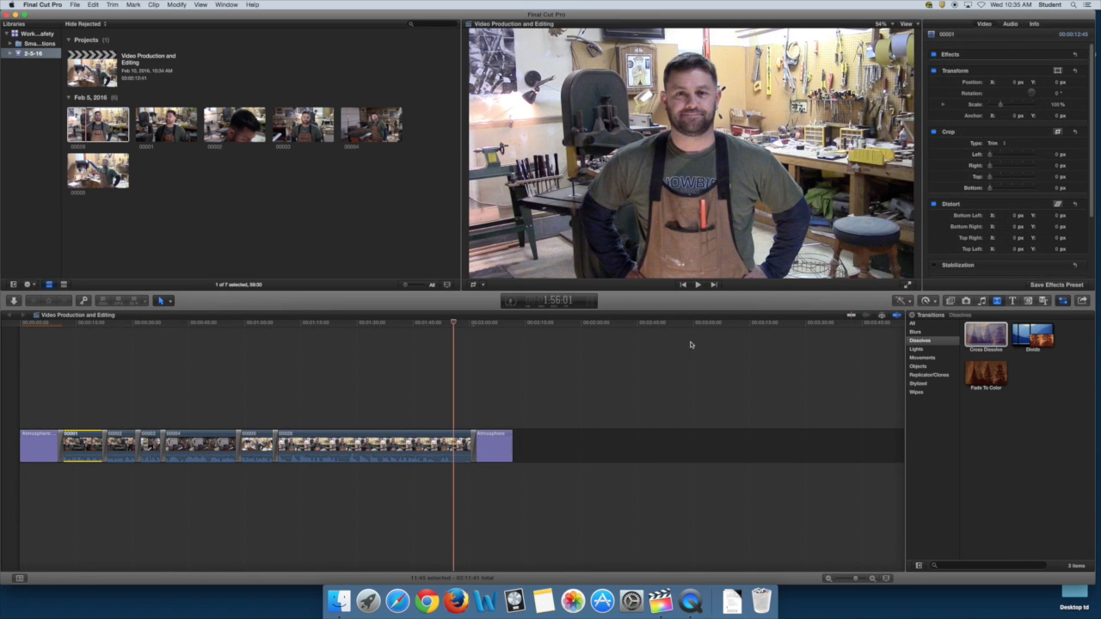
Place a Basic 3D title above clip 00001, near the start of that clip.
click(1013, 300)
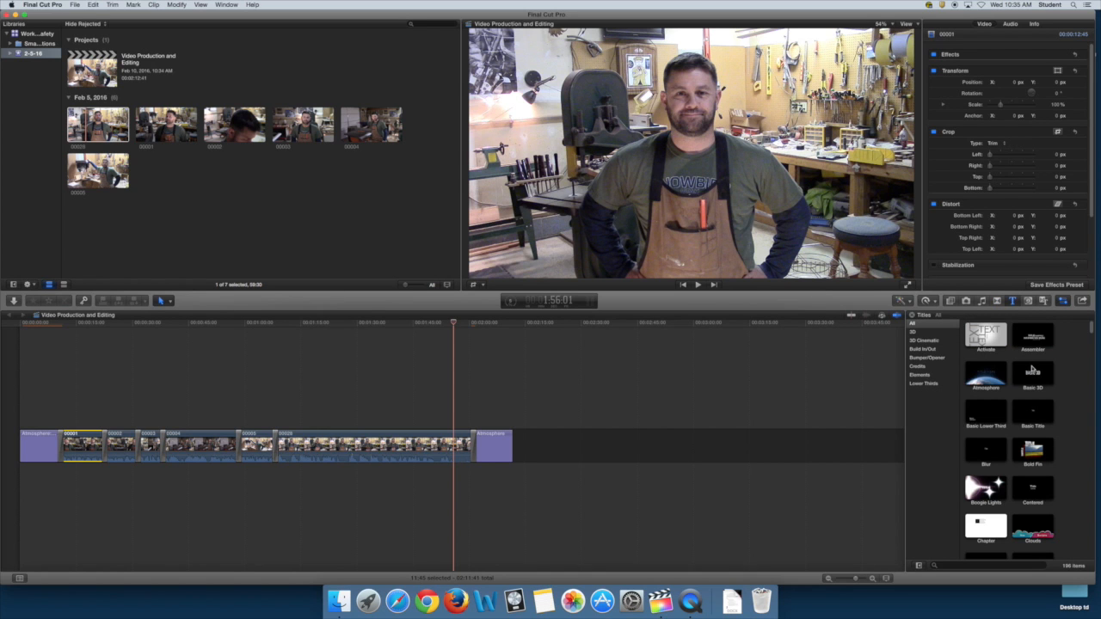
click(1034, 376)
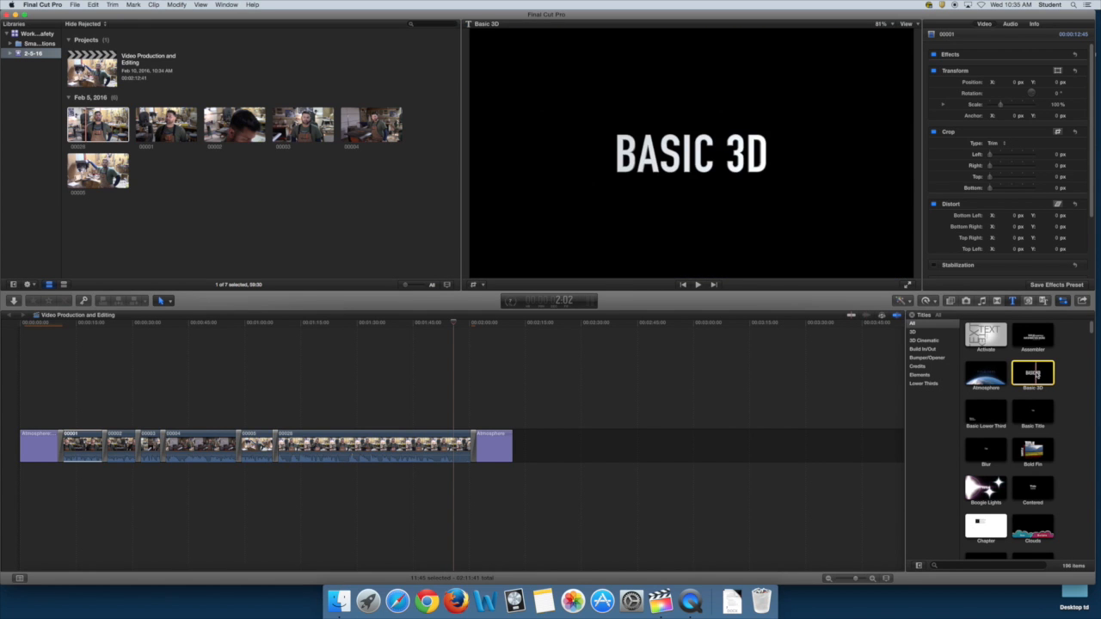
drag(1036, 376, 333, 465)
drag(898, 404, 74, 421)
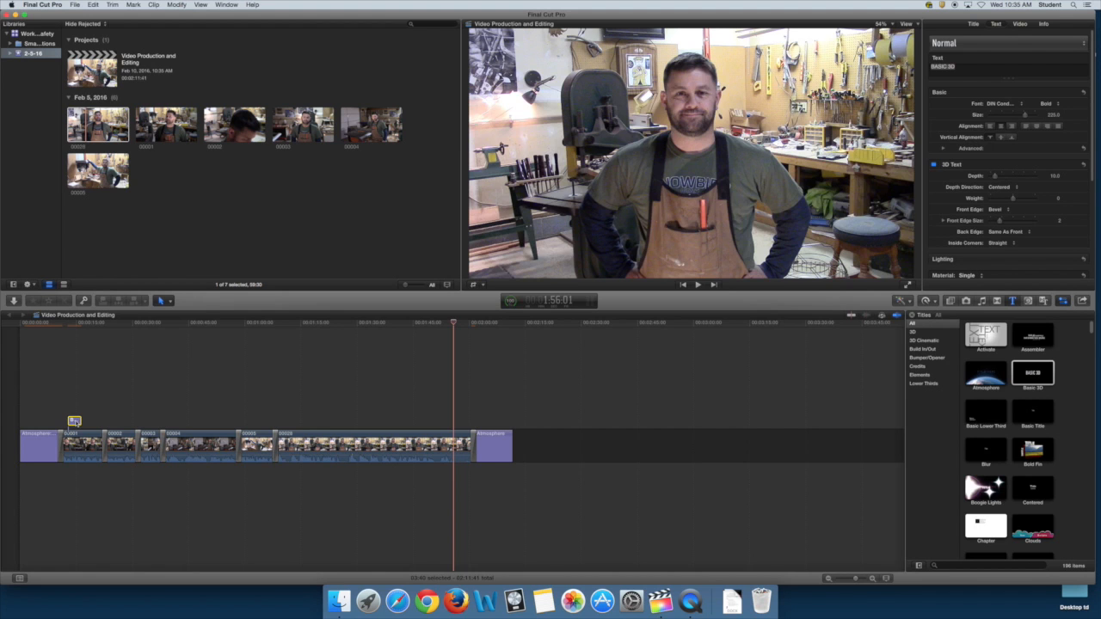
Set the Basic 3D title above clip 00001 to the presenter's full name and move it to the lower-left of the video frame.
click(74, 421)
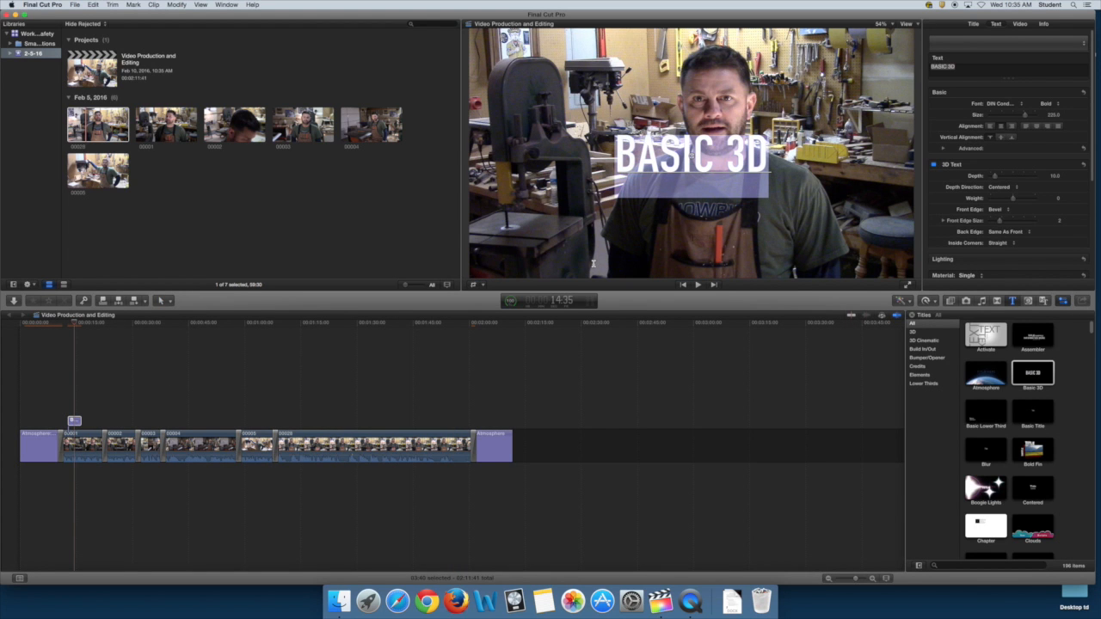
text(Je)
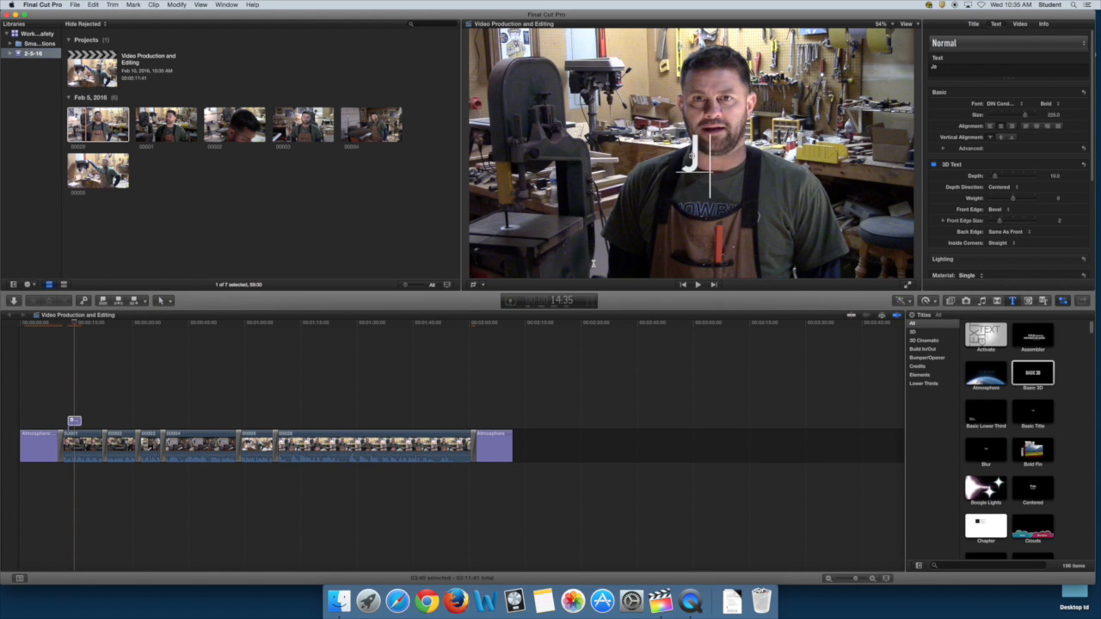
text(ff Lundbrg)
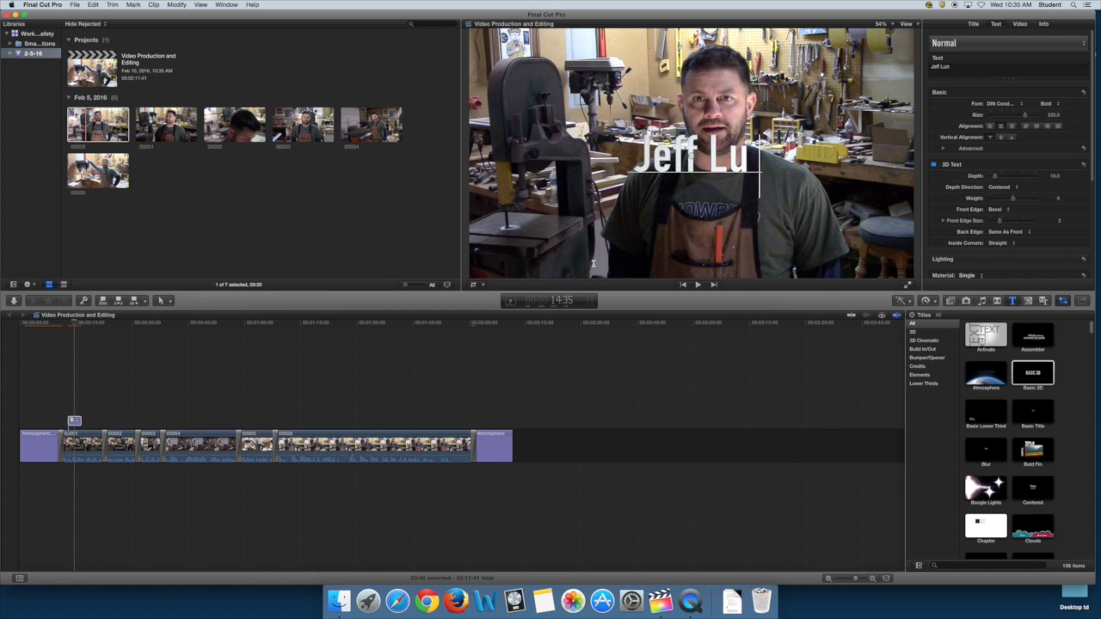
key(BackSpace)
key(BackSpace)
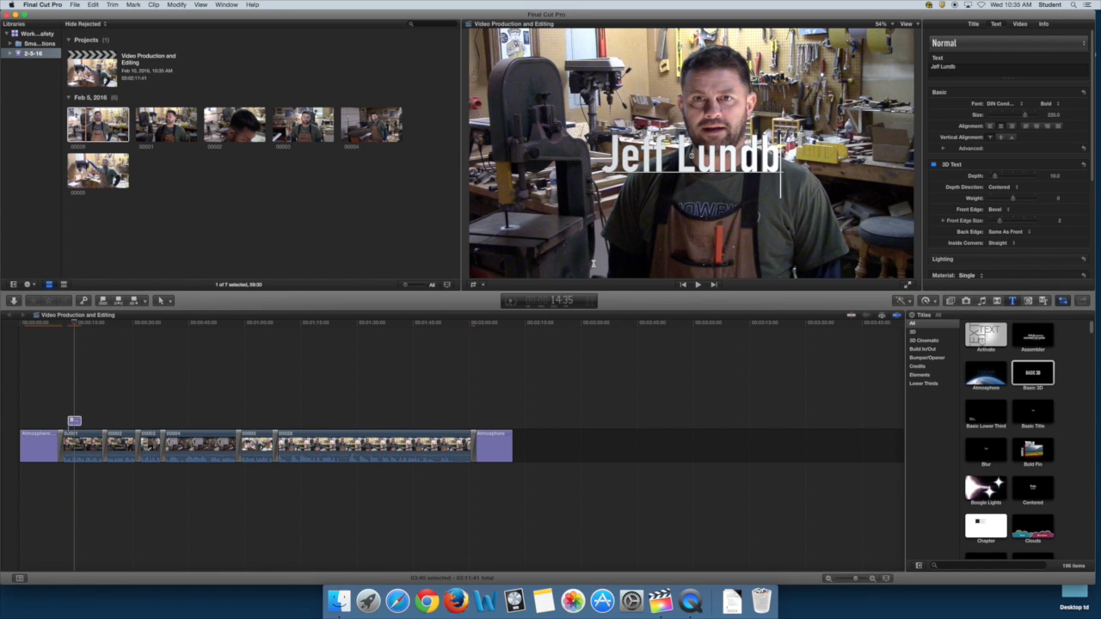
text(erg)
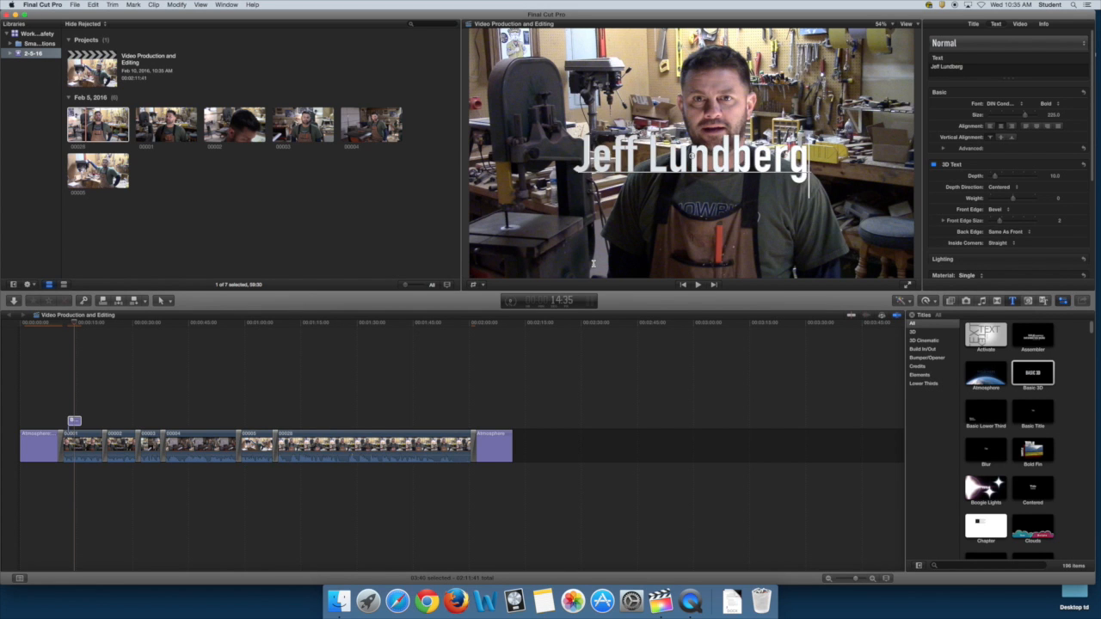
drag(693, 157, 599, 243)
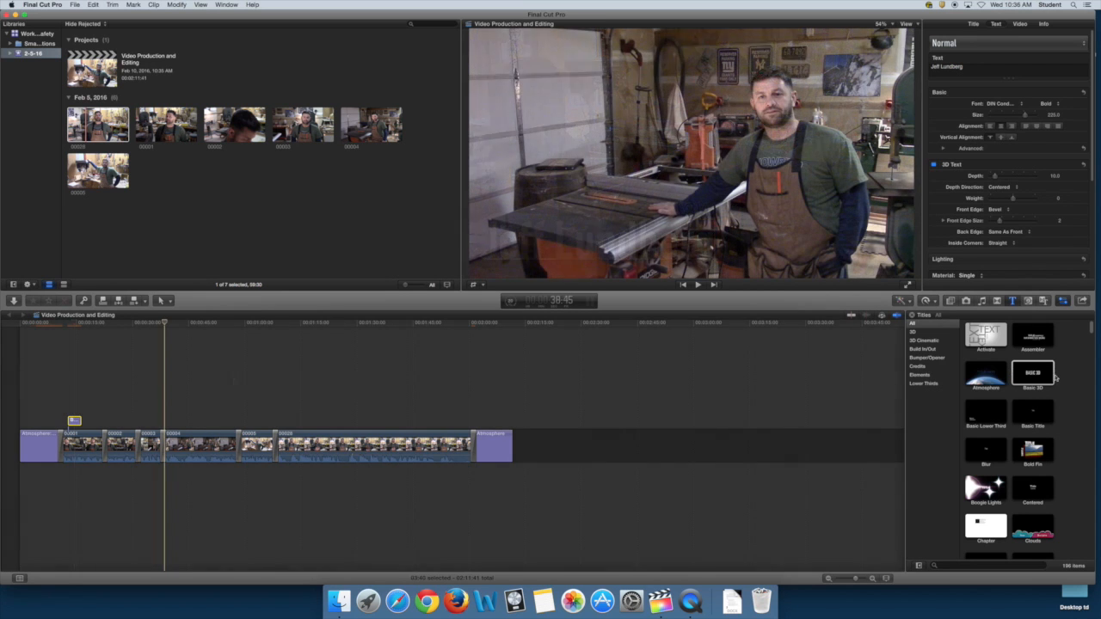
Add a Basic 3D title reading "Table saw" above the start of clip 00004, positioned in the lower-left of the video frame.
drag(1054, 377, 173, 422)
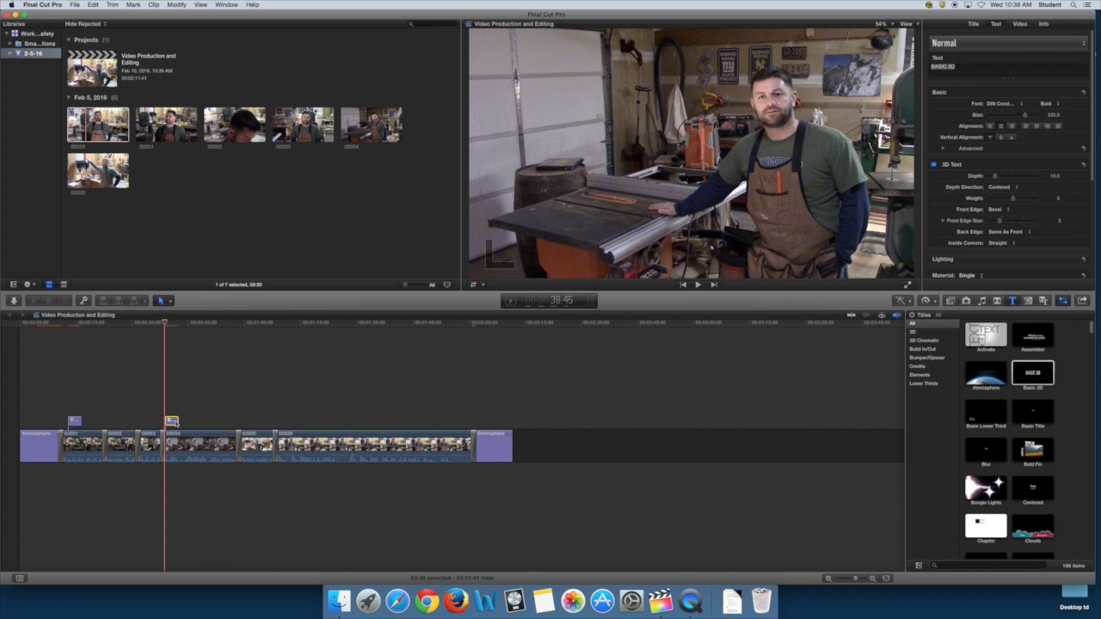
key(space)
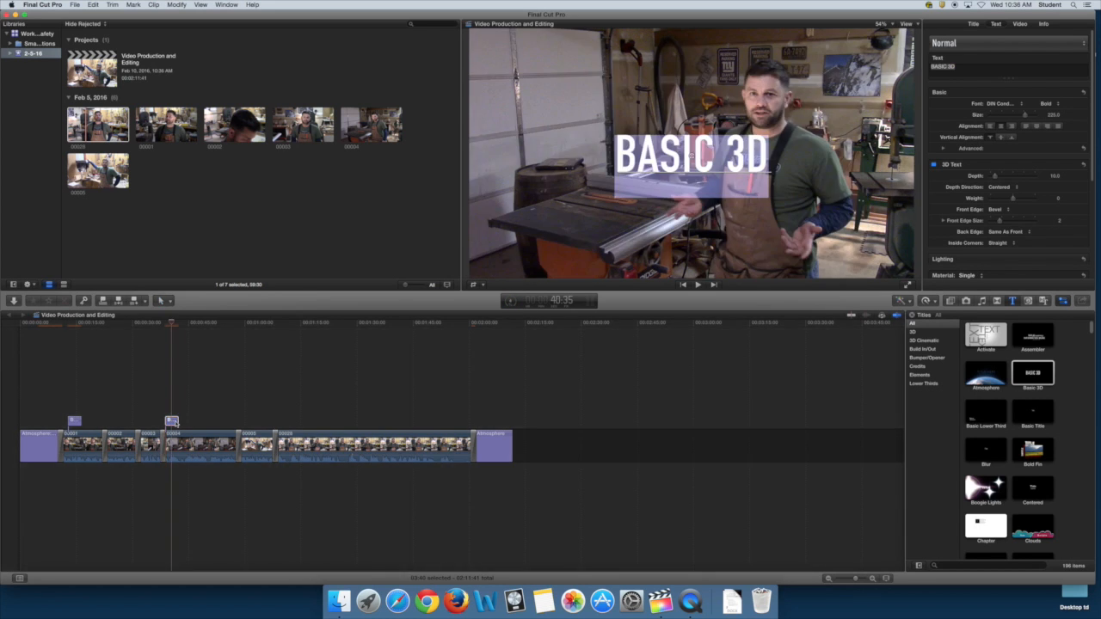
text(Tab)
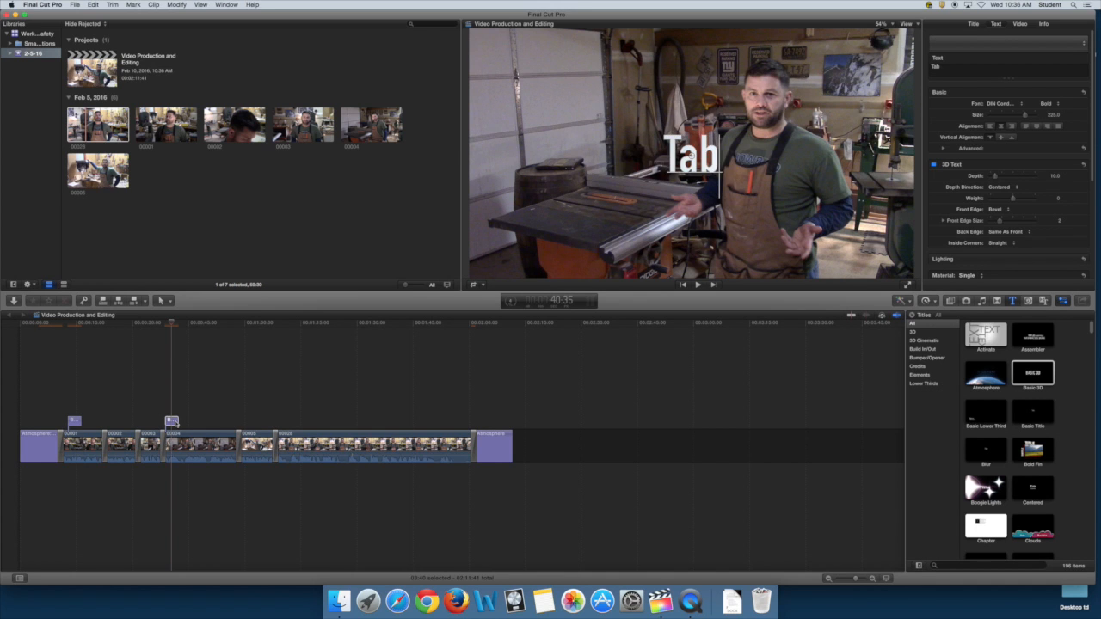
text(le saw)
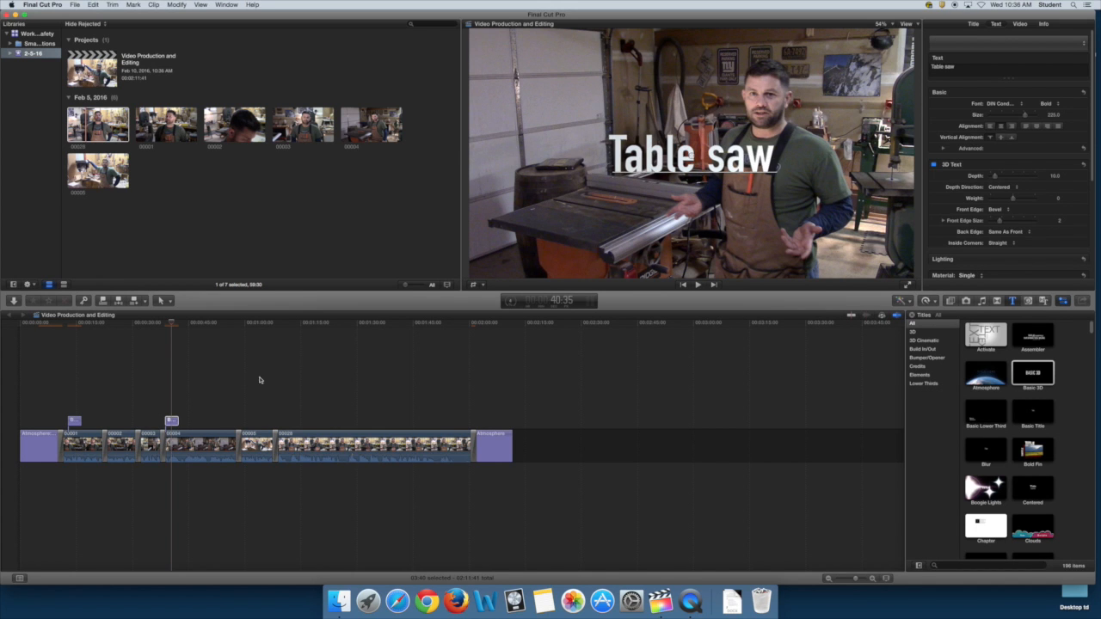
drag(692, 156, 569, 194)
drag(570, 251, 570, 253)
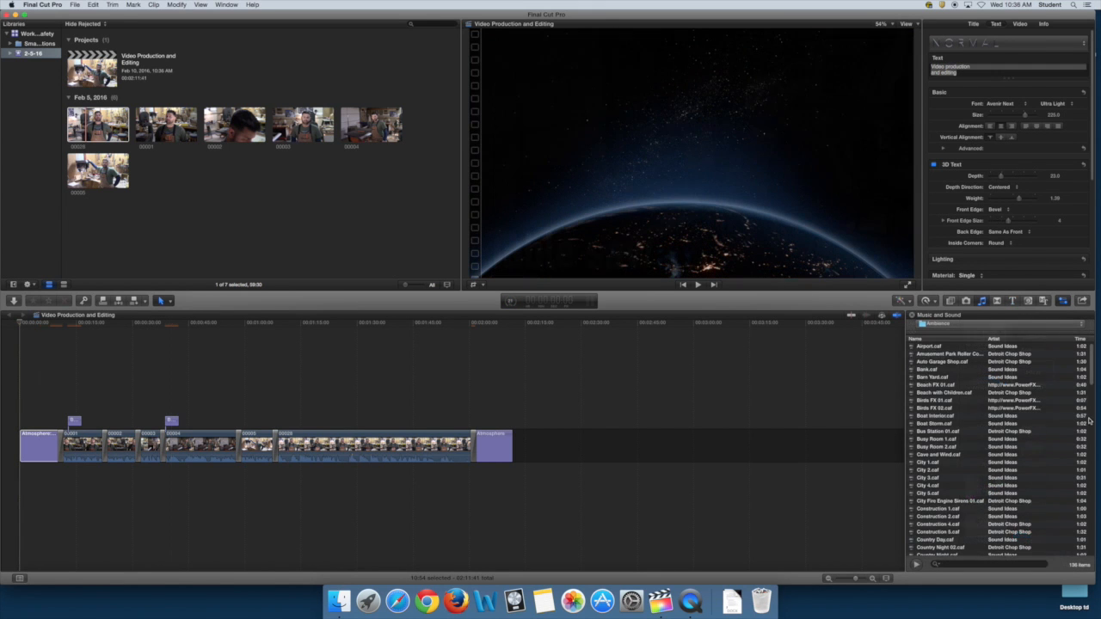
Preview the Wind 2 ambience sound and add it above the titles, starting at the beginning of the timeline.
drag(1092, 381, 1092, 548)
click(931, 515)
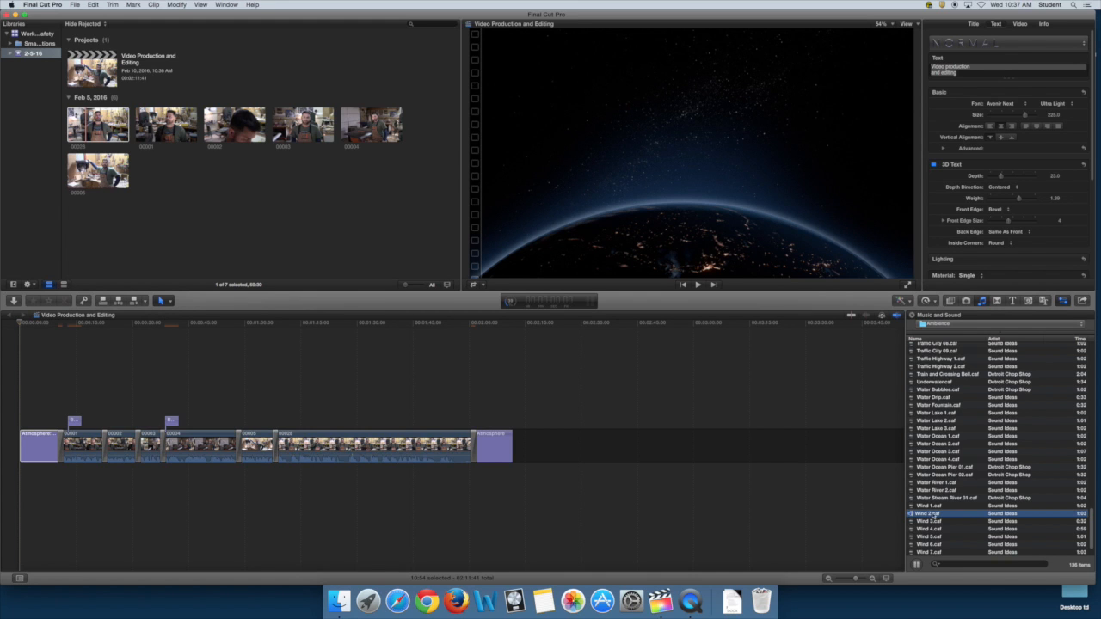
click(916, 565)
drag(934, 515, 165, 443)
drag(34, 421, 26, 407)
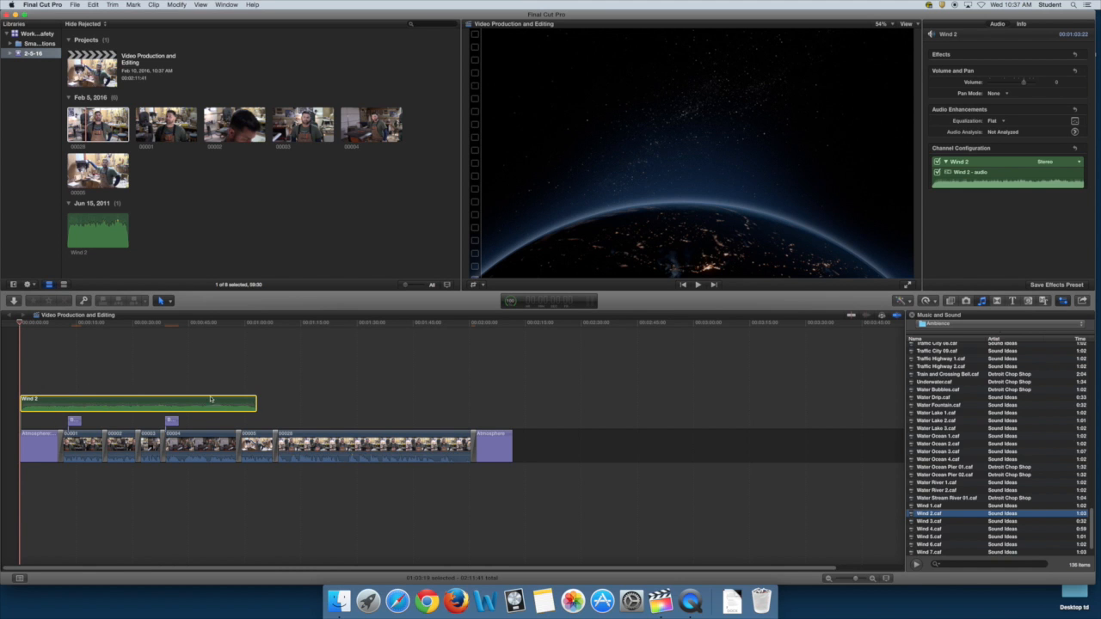
Cut the Wind 2 audio at the end of the opening title, delete the remainder, and play the project from the start.
click(57, 323)
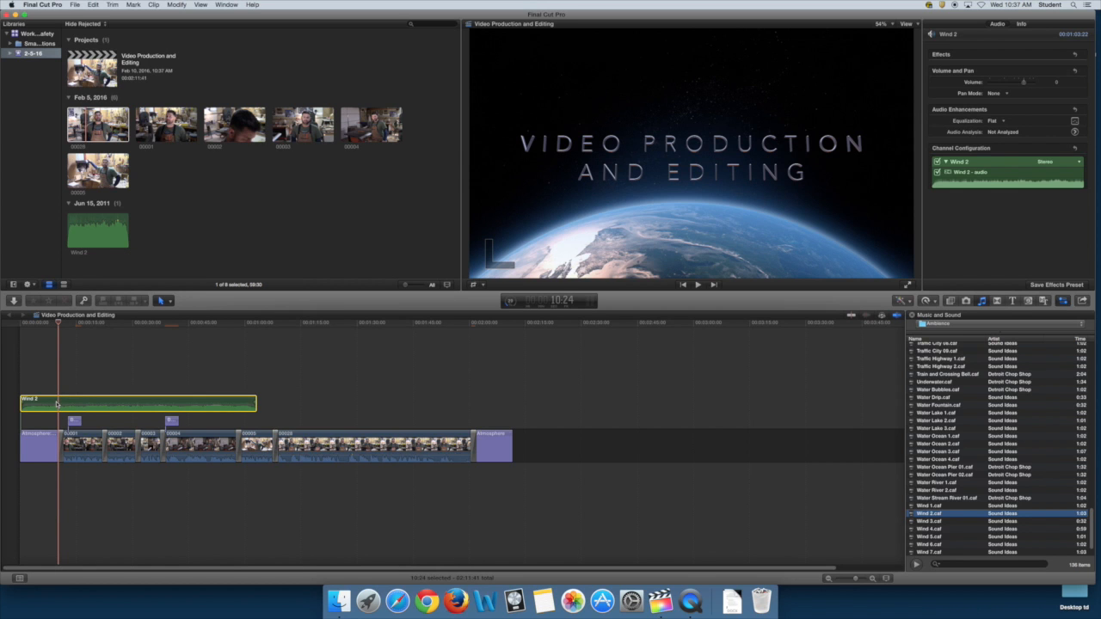
key(super+b)
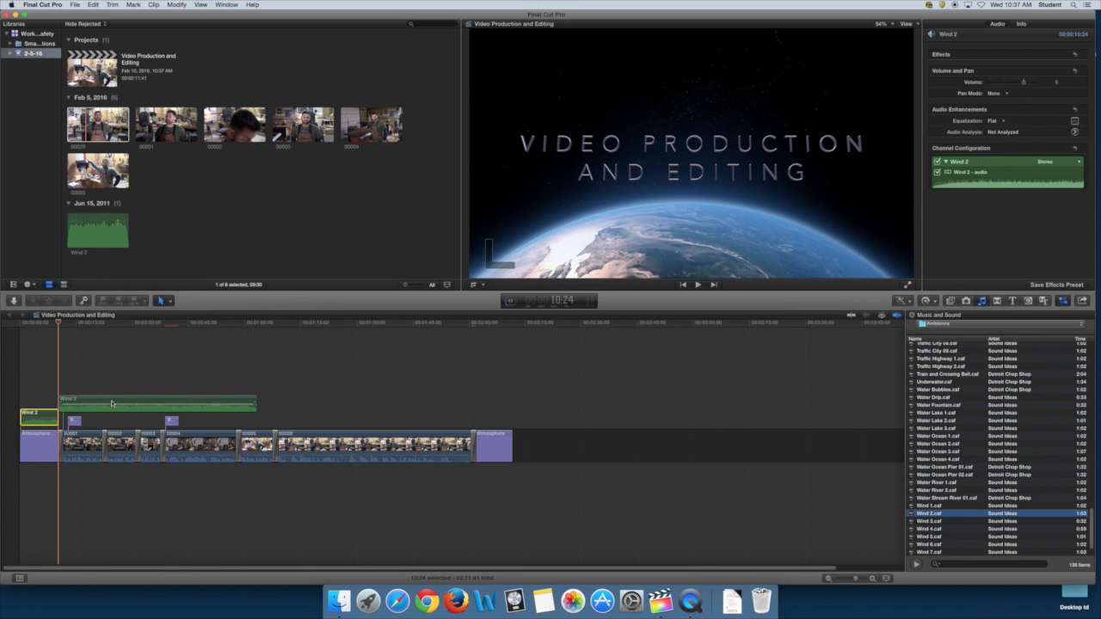
click(133, 400)
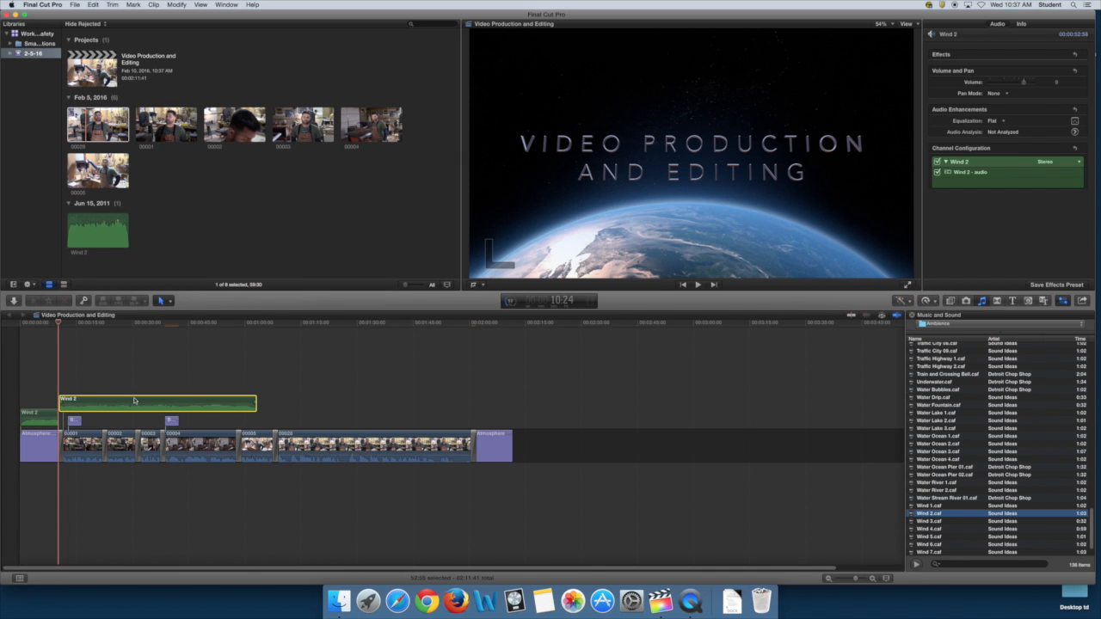
key(Delete)
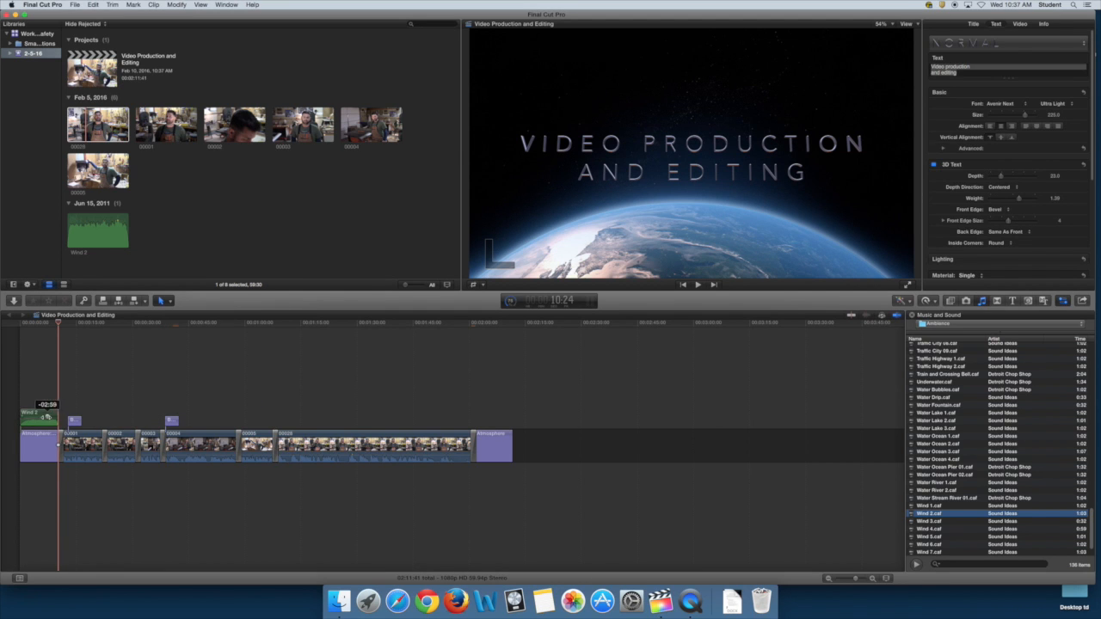
click(24, 325)
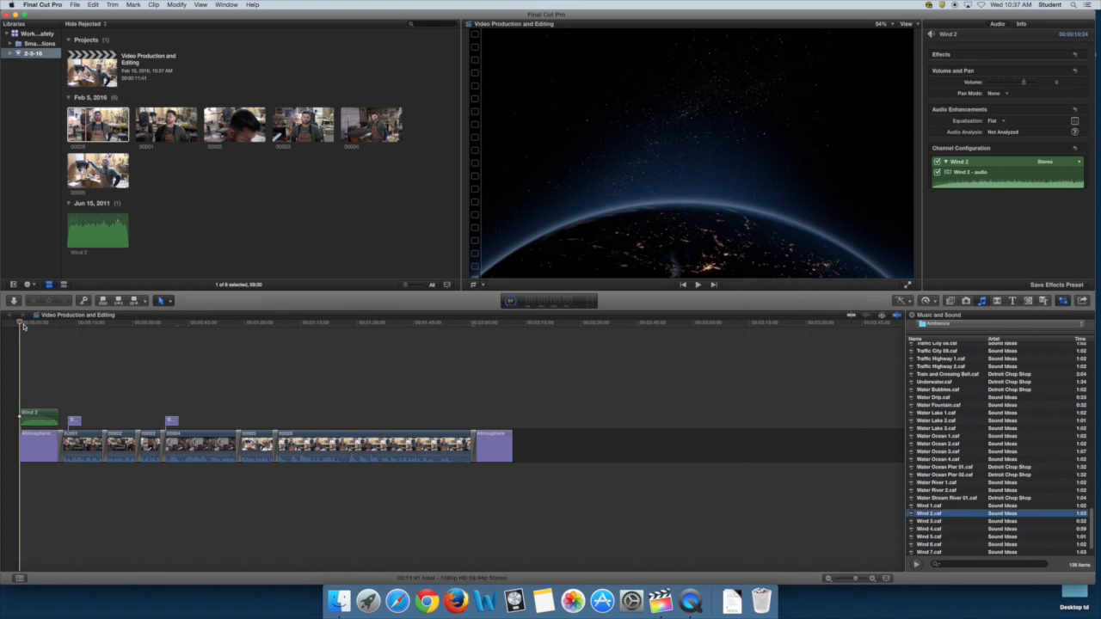
click(698, 285)
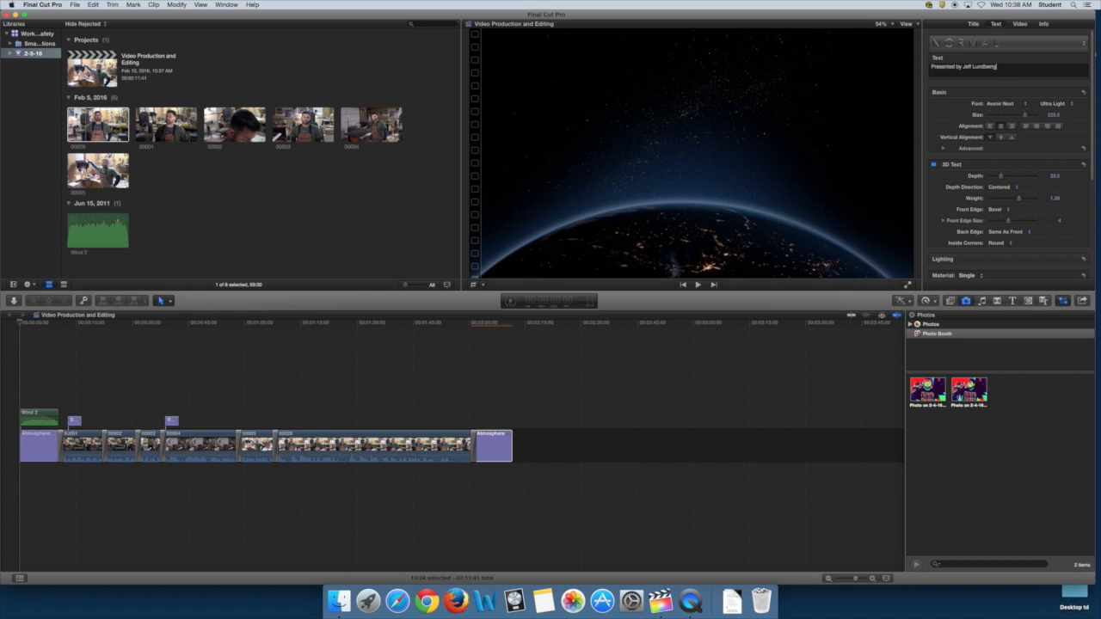
Play the closing Atmosphere title and remove the extra letter from the presenter's last name in its text.
click(698, 285)
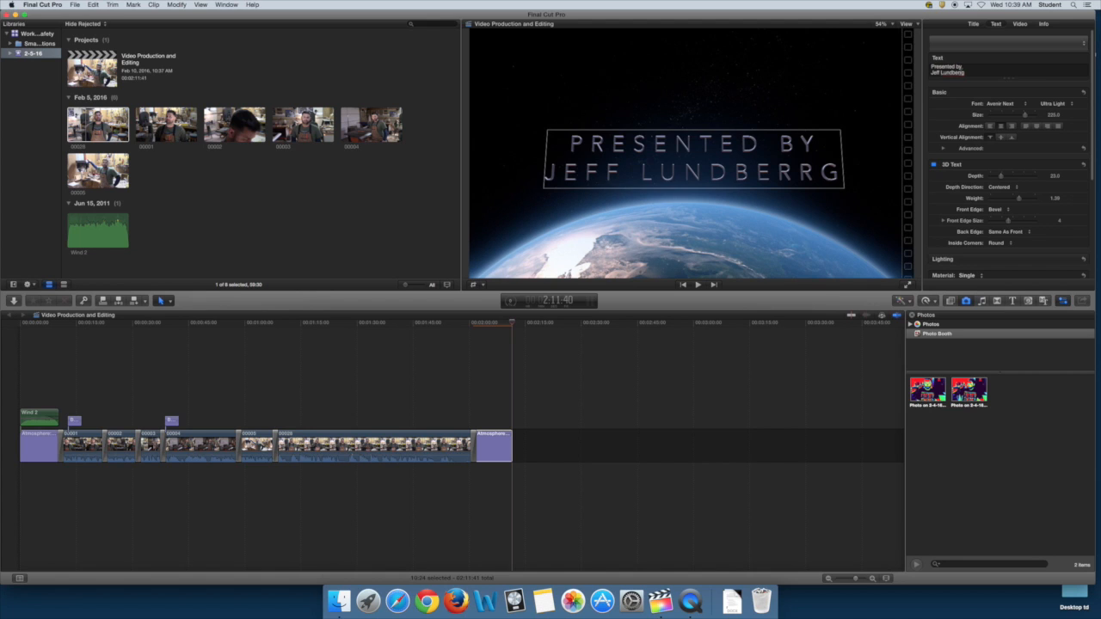
click(963, 74)
key(BackSpace)
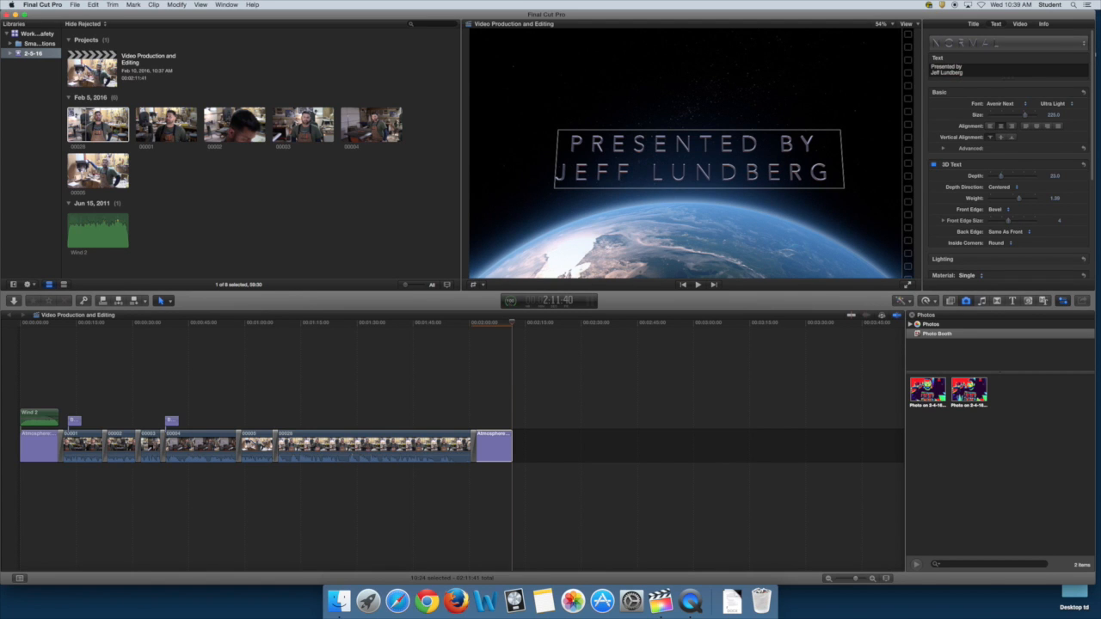
Move the closing title's text up into the upper part of the video frame, above the Earth.
click(698, 145)
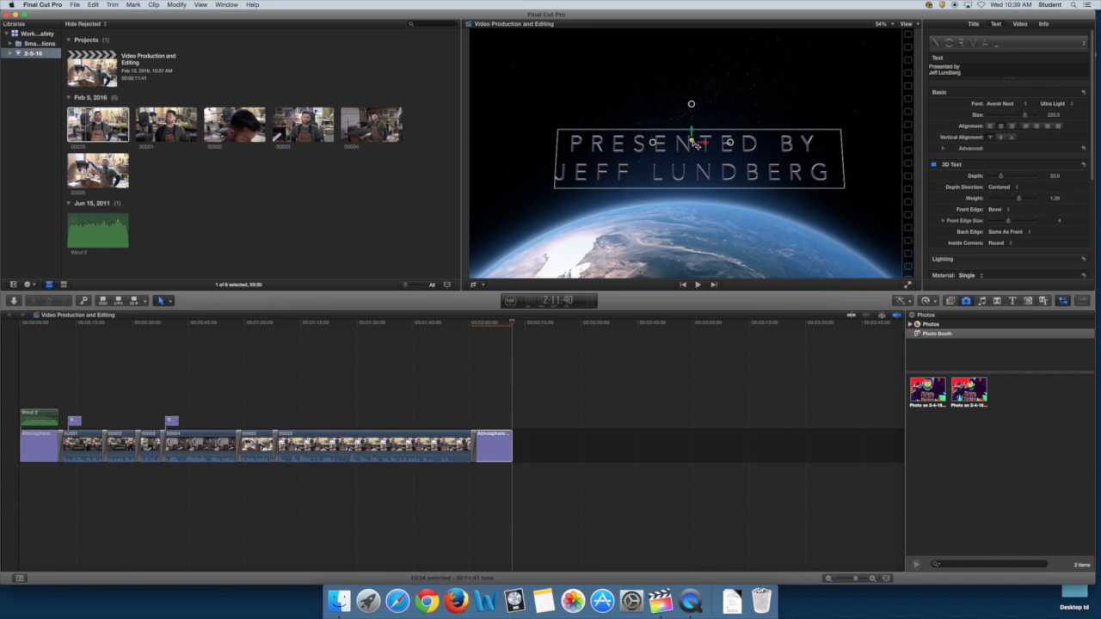
drag(694, 162, 690, 107)
click(703, 174)
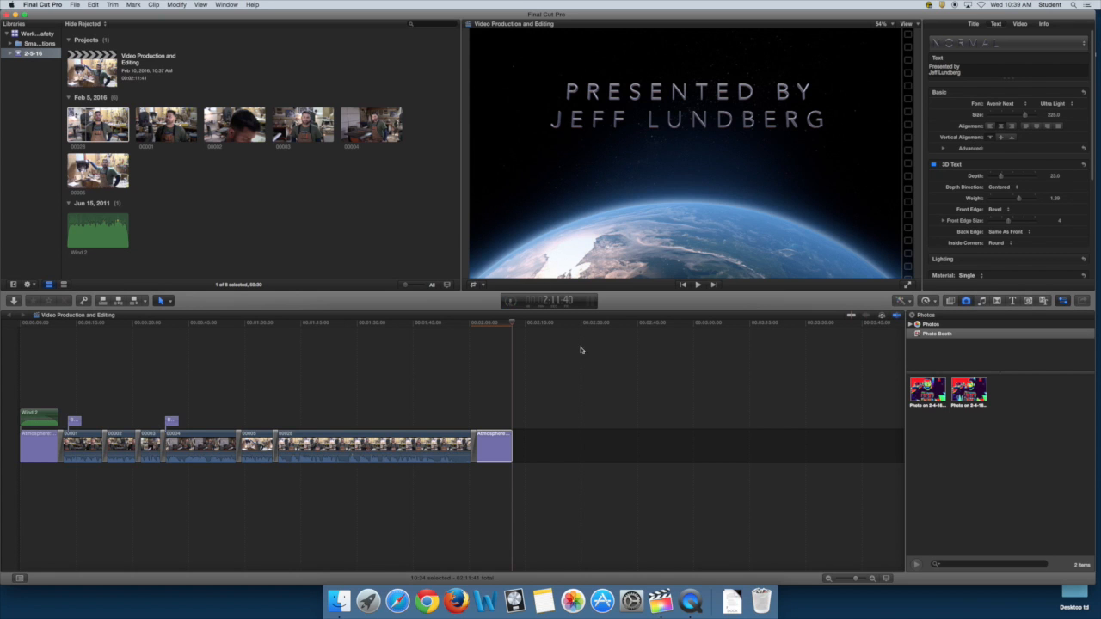
Return the playhead to the start of the project and open the list of sharing destinations.
click(26, 323)
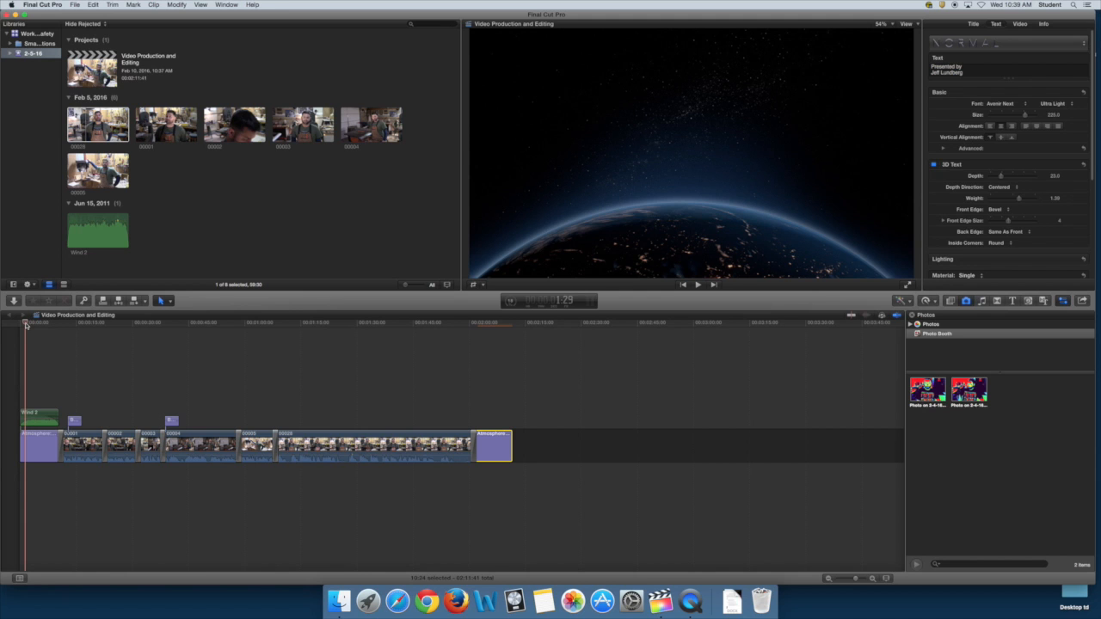
click(21, 324)
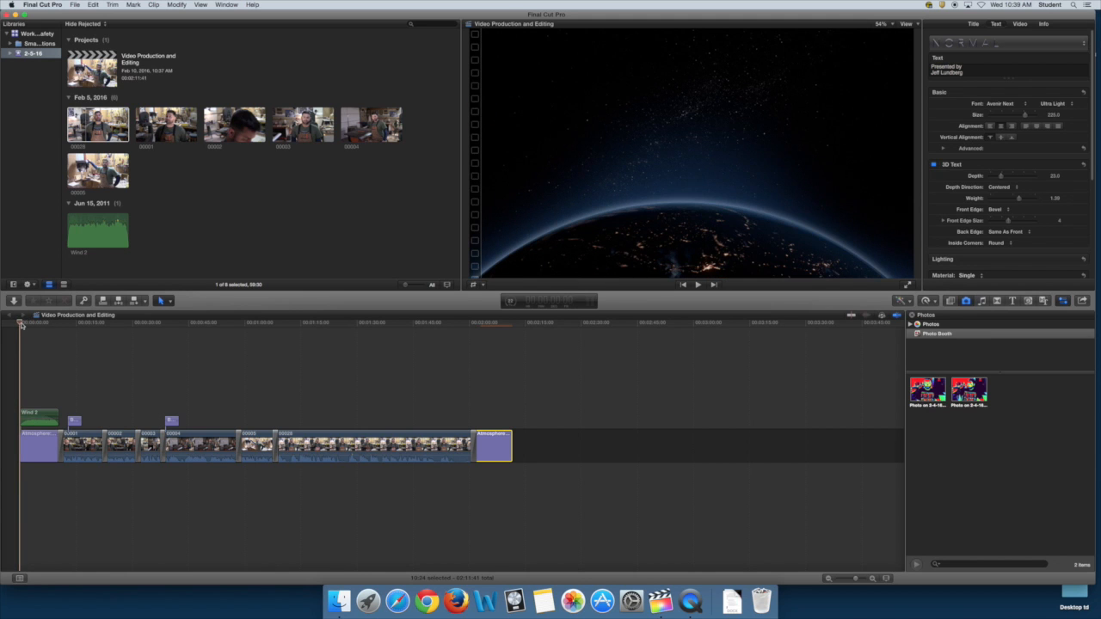
drag(1090, 246, 1085, 268)
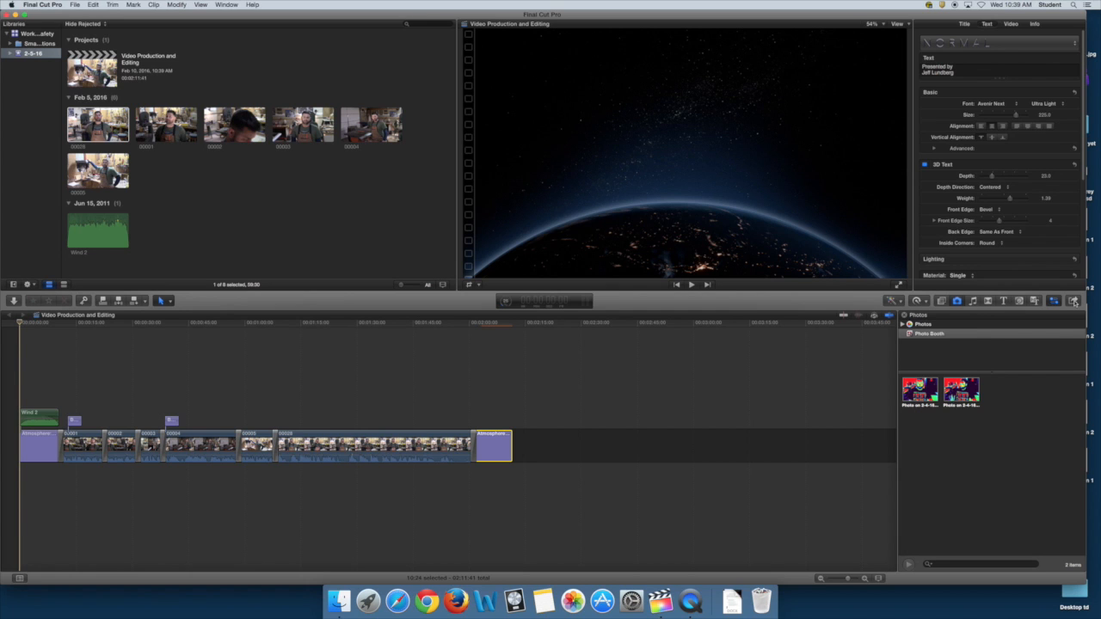
click(1073, 301)
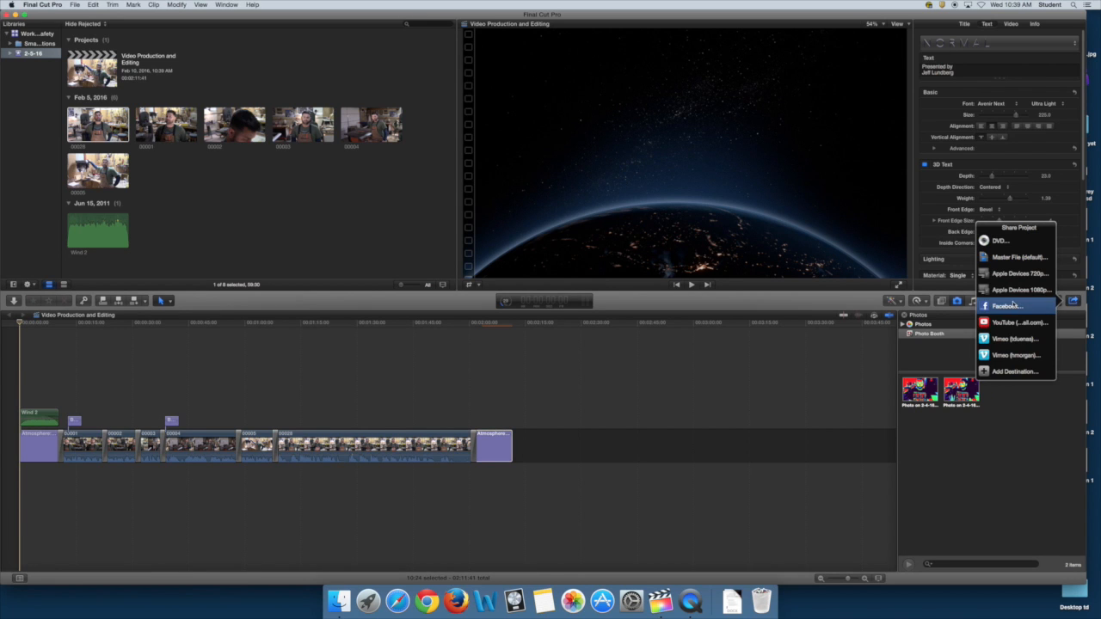